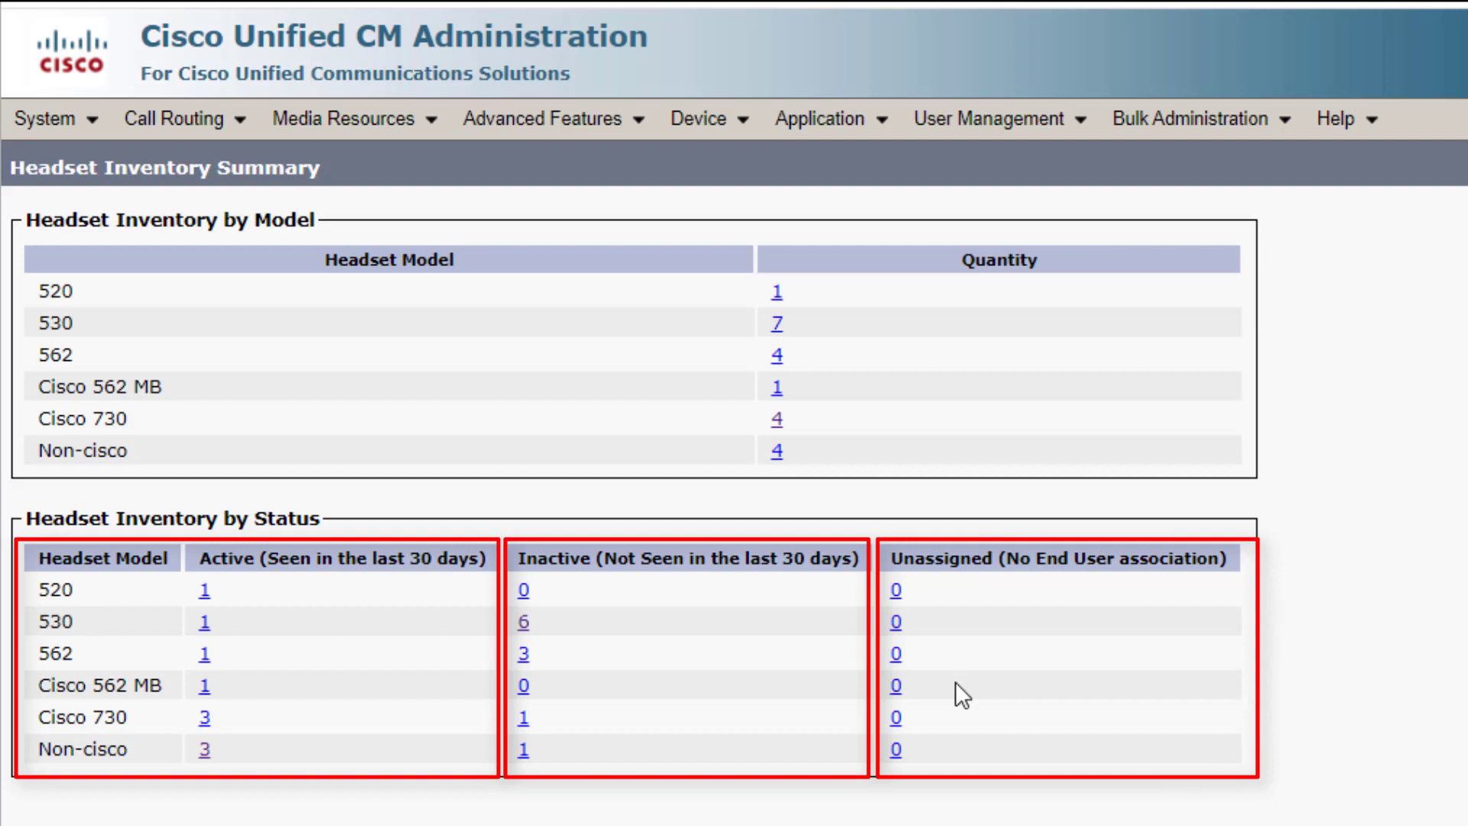
Open the Headset Inventory list, refresh it, and review each headset's connection status and device details.
{"action": "left_click", "coordinate": [711, 121]}
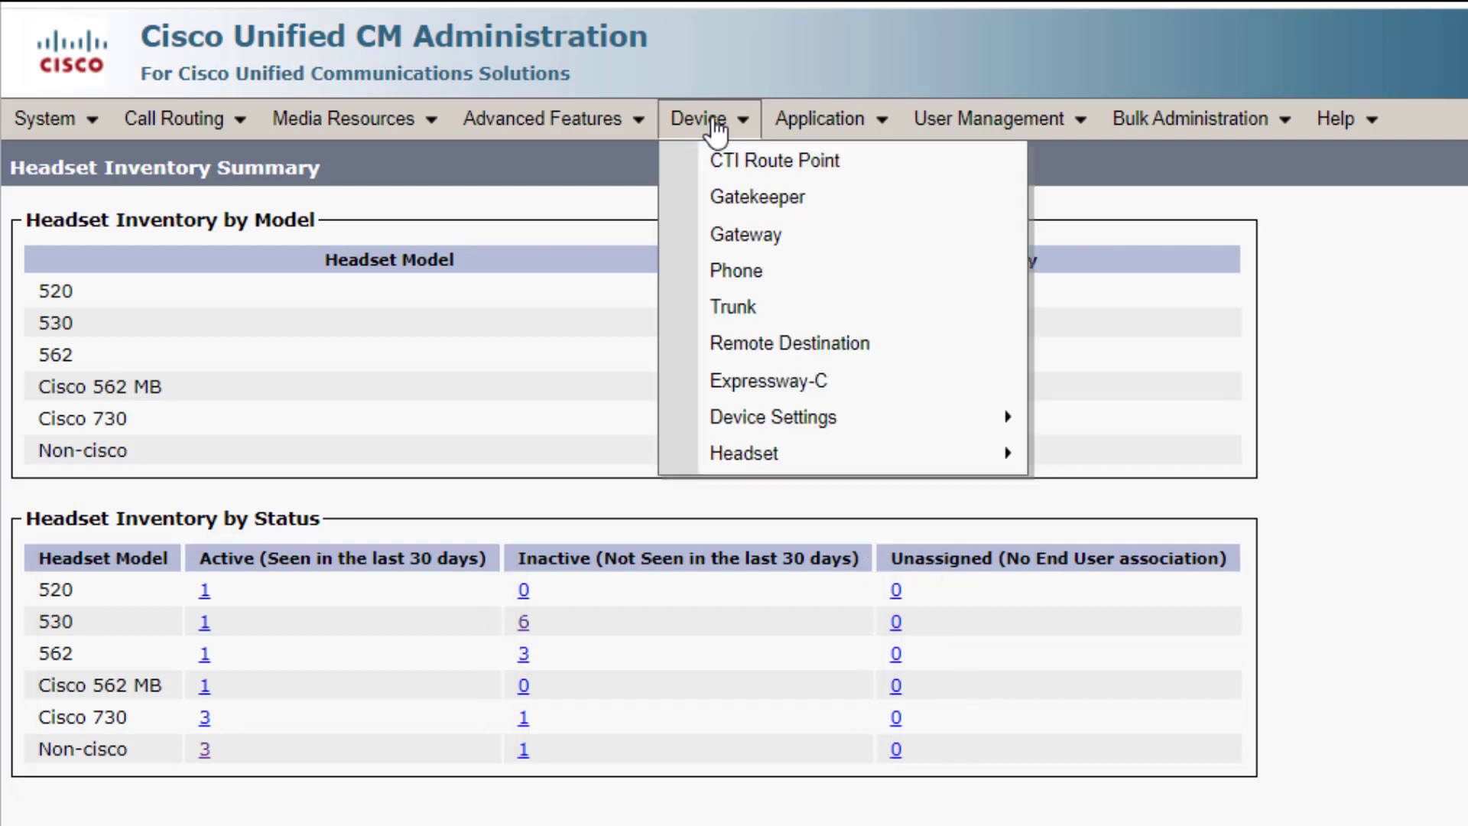
{"action": "mouse_move", "coordinate": [845, 463]}
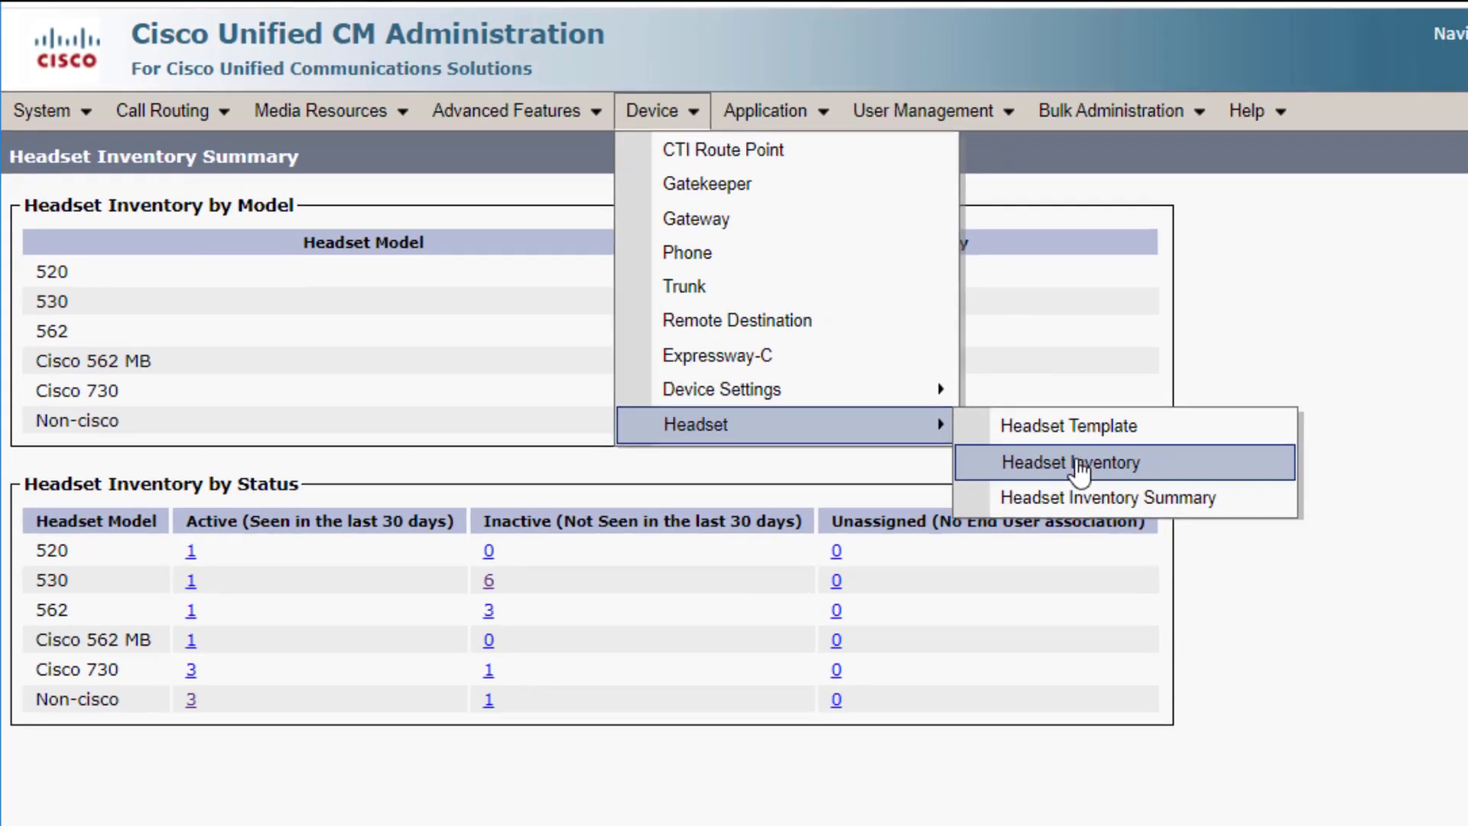
{"action": "left_click", "coordinate": [1156, 501]}
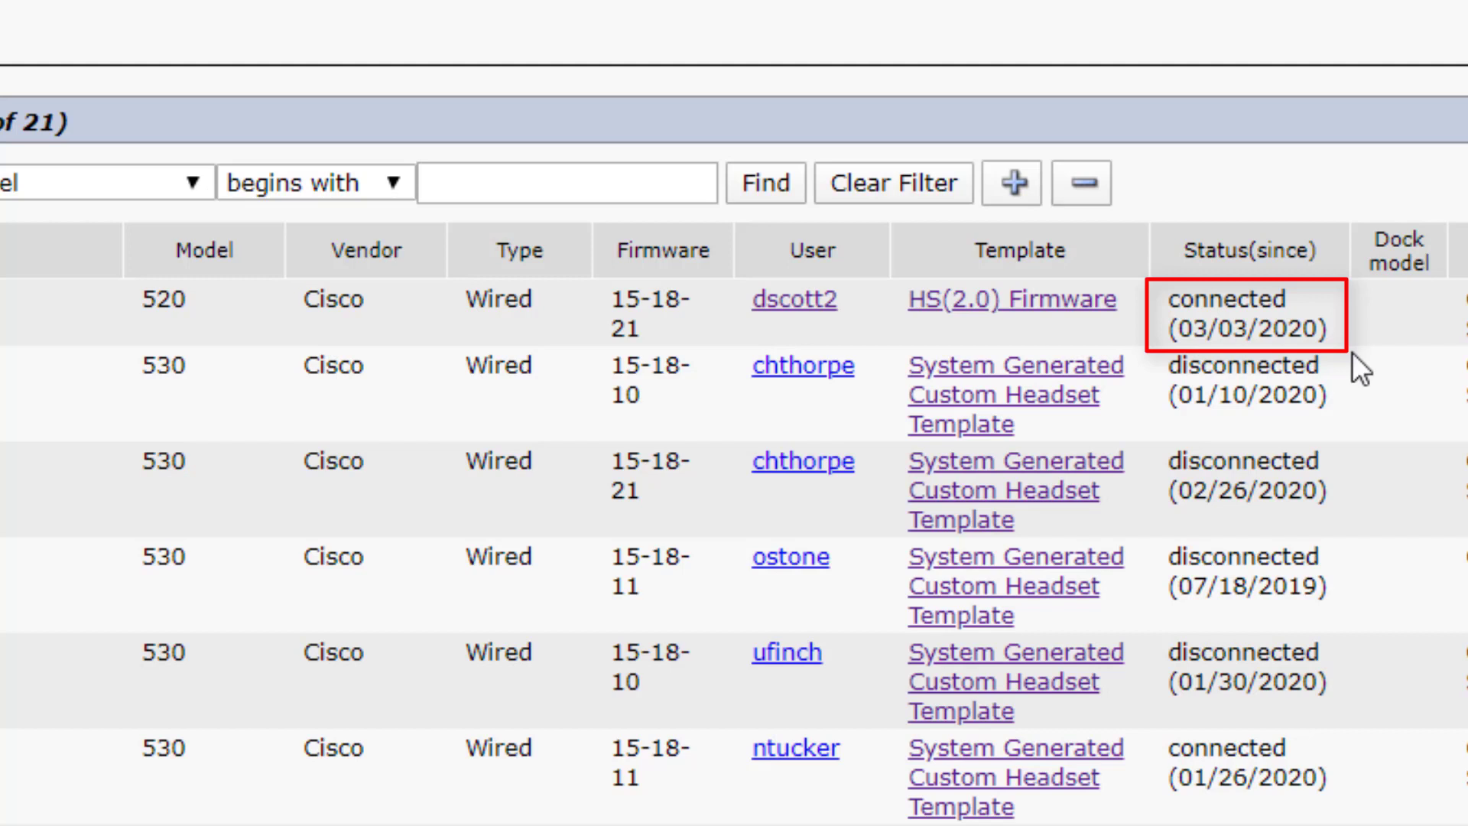
{"action": "left_click", "coordinate": [775, 189]}
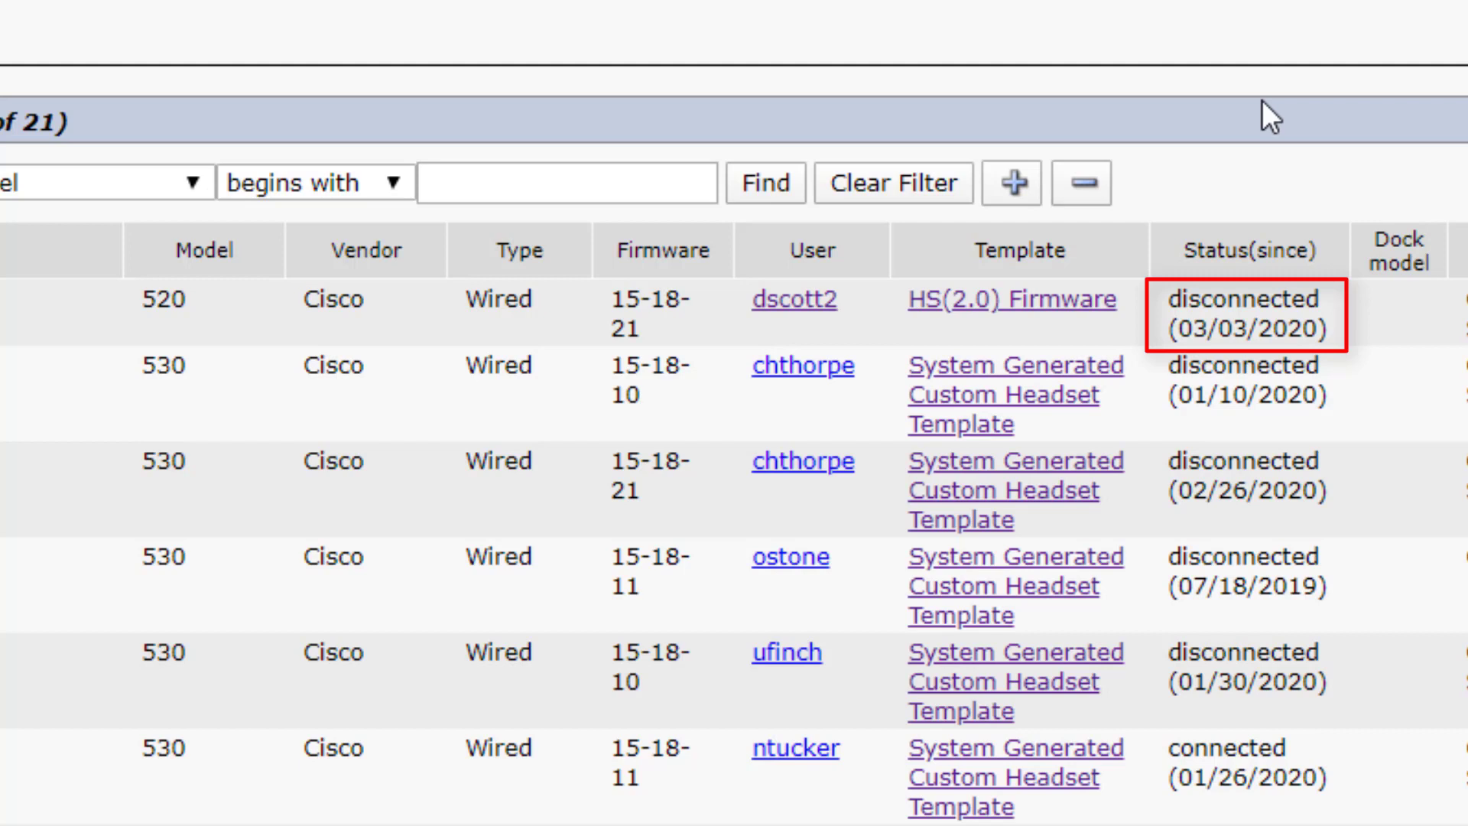
{"action": "left_click", "coordinate": [780, 182]}
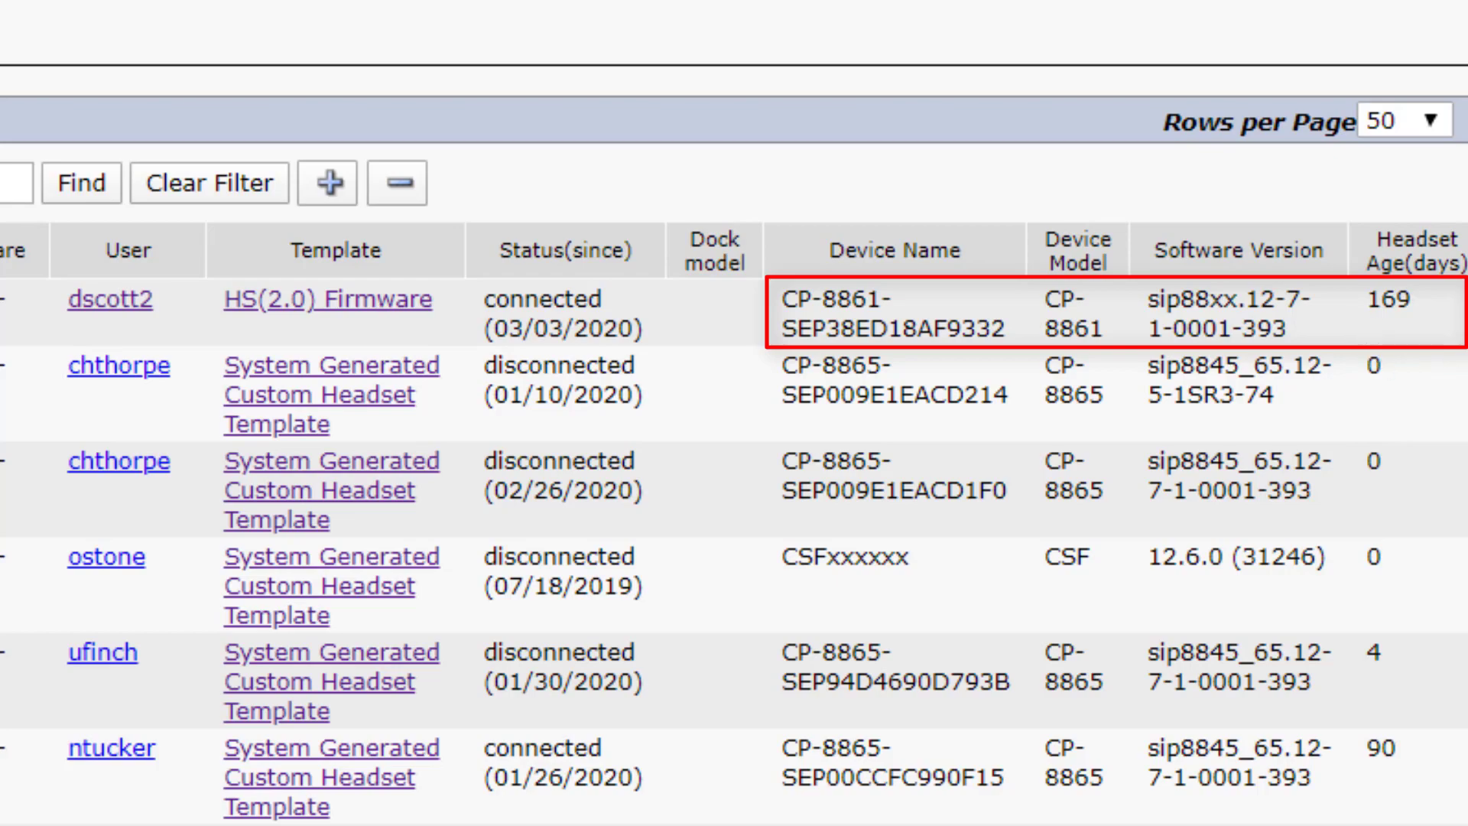
{"action": "scroll", "coordinate": [734, 459], "scroll_direction": "down", "scroll_amount": 10}
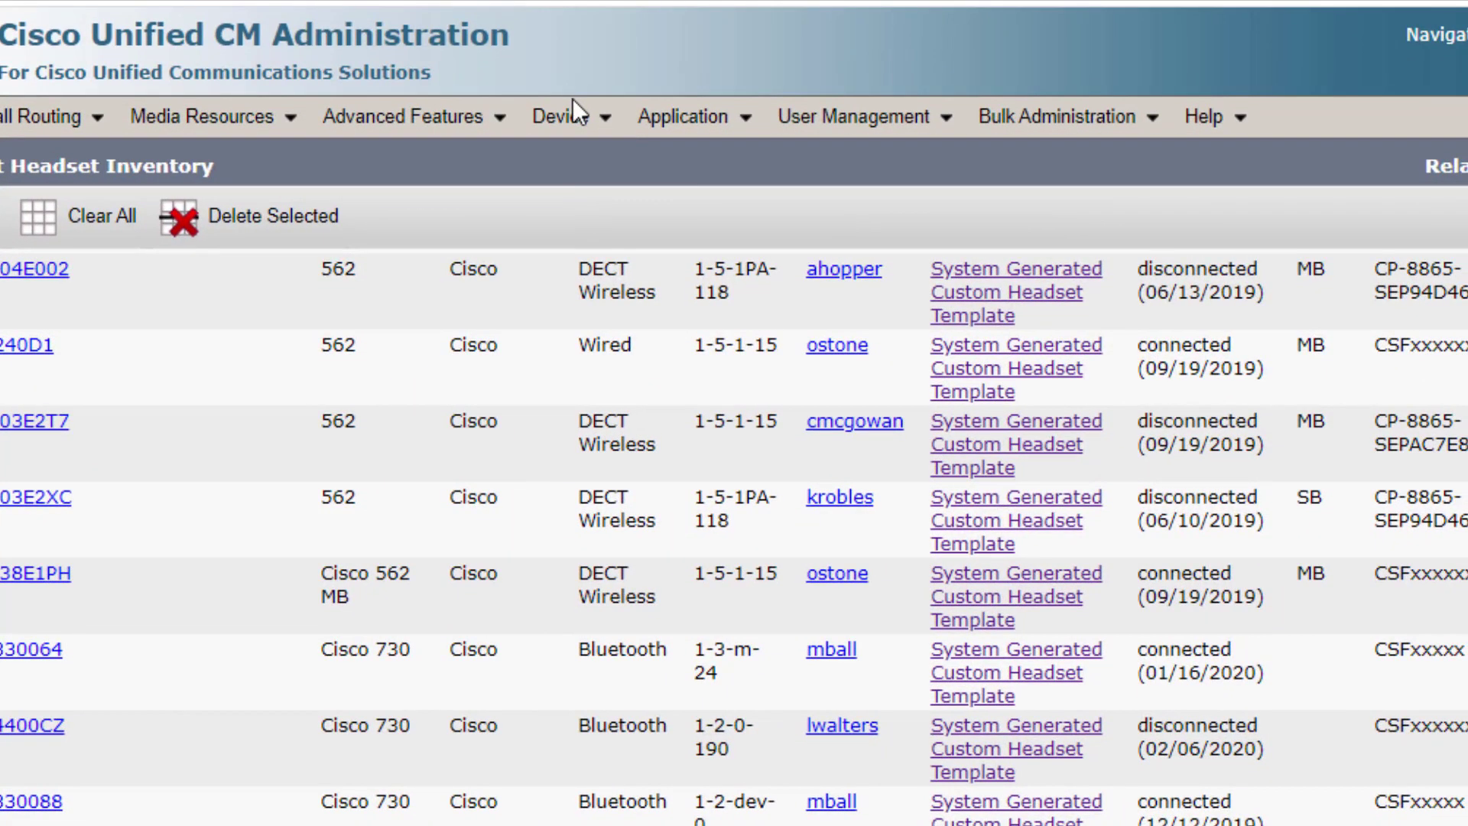
Go to the headset configuration templates and open the System Generated Custom Headset Template.
{"action": "mouse_move", "coordinate": [566, 115]}
{"action": "mouse_move", "coordinate": [852, 468]}
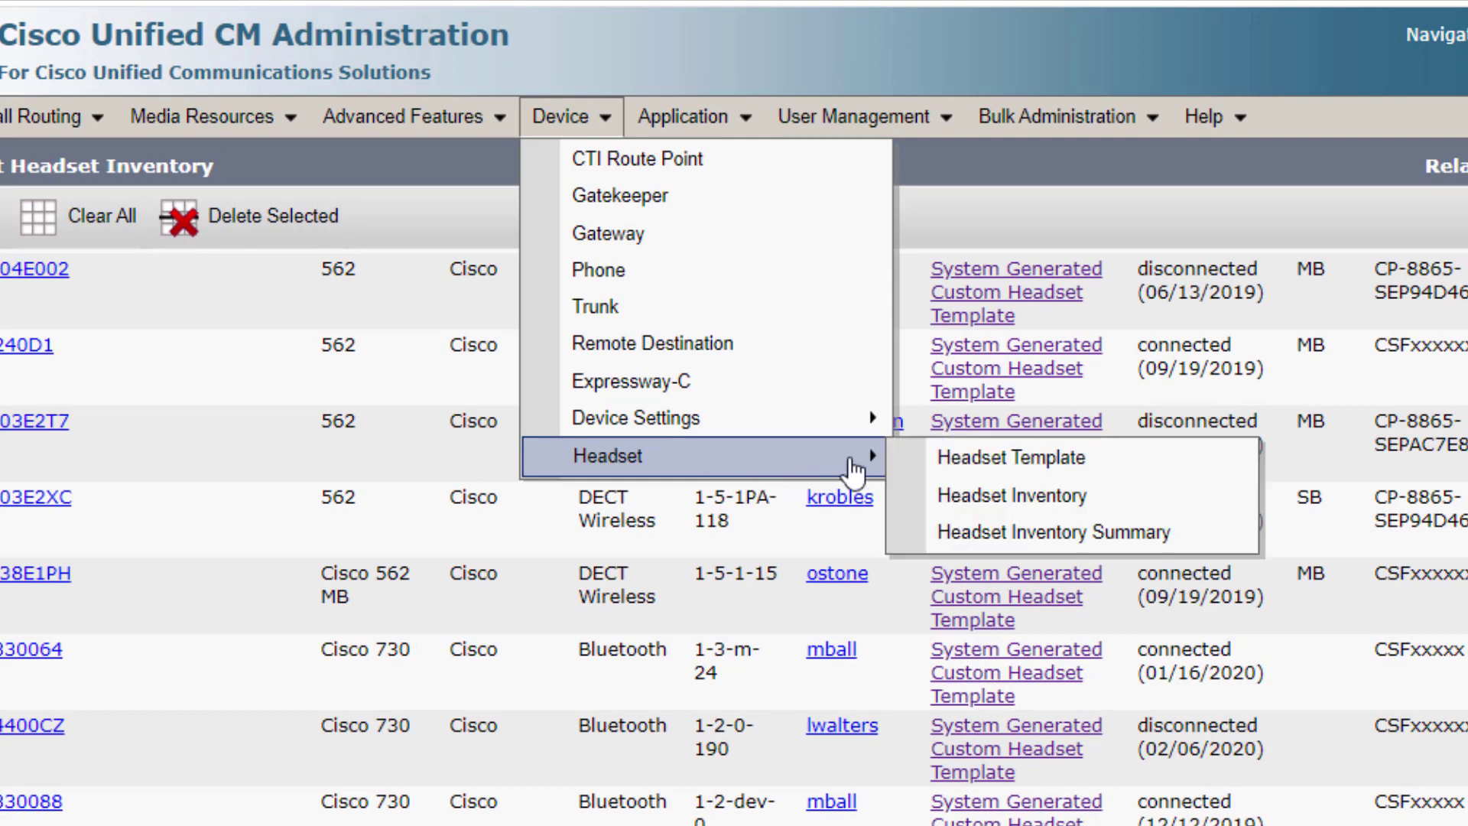
{"action": "left_click", "coordinate": [955, 463]}
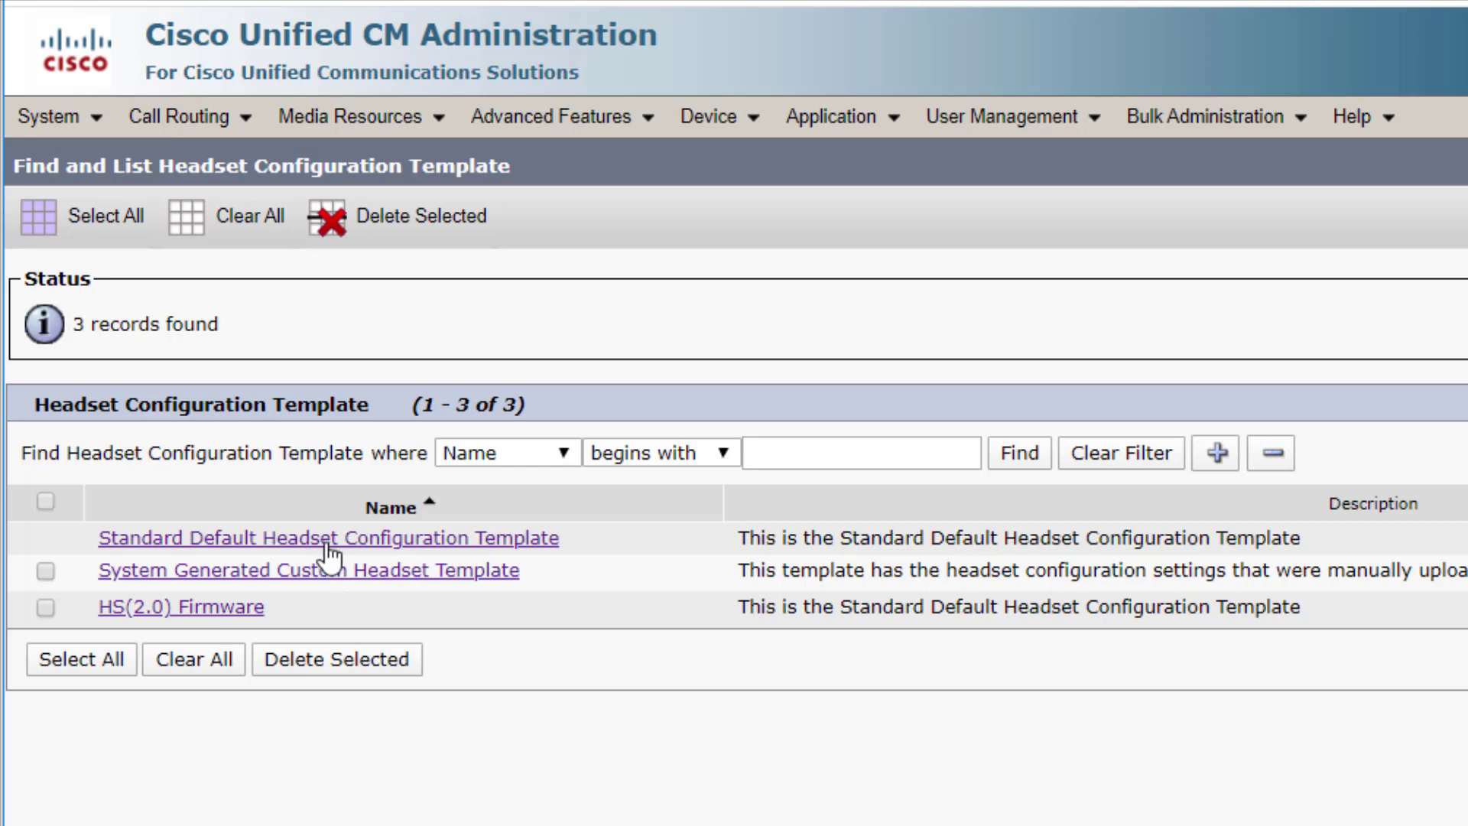
{"action": "left_click", "coordinate": [313, 572]}
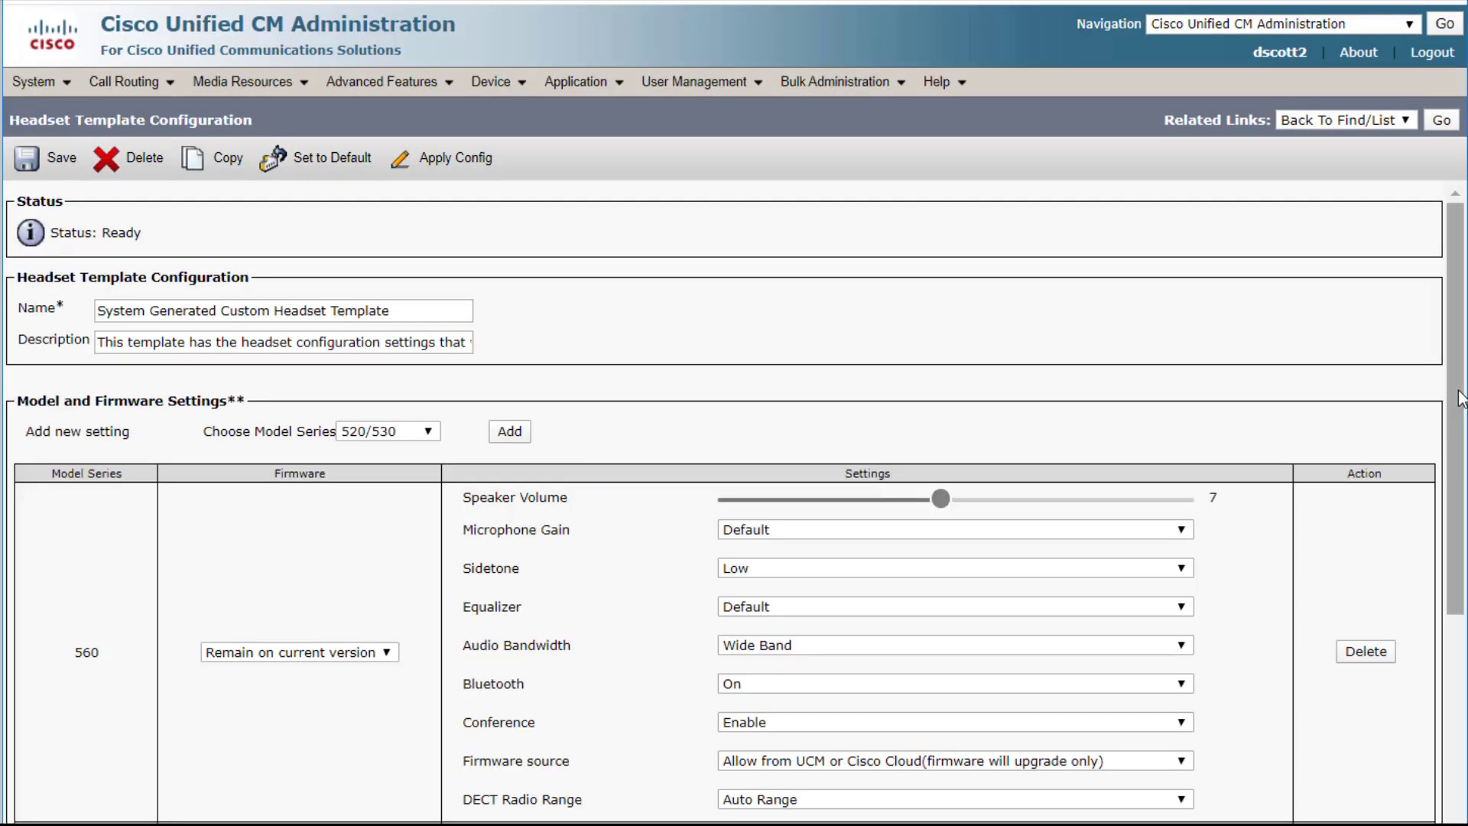
For the 560 model series, set Microphone Gain to Loud, Equalizer to Brightest and Audio Bandwidth to Narrow Band.
{"action": "left_click_drag", "start_coordinate": [1460, 398], "coordinate": [1460, 463]}
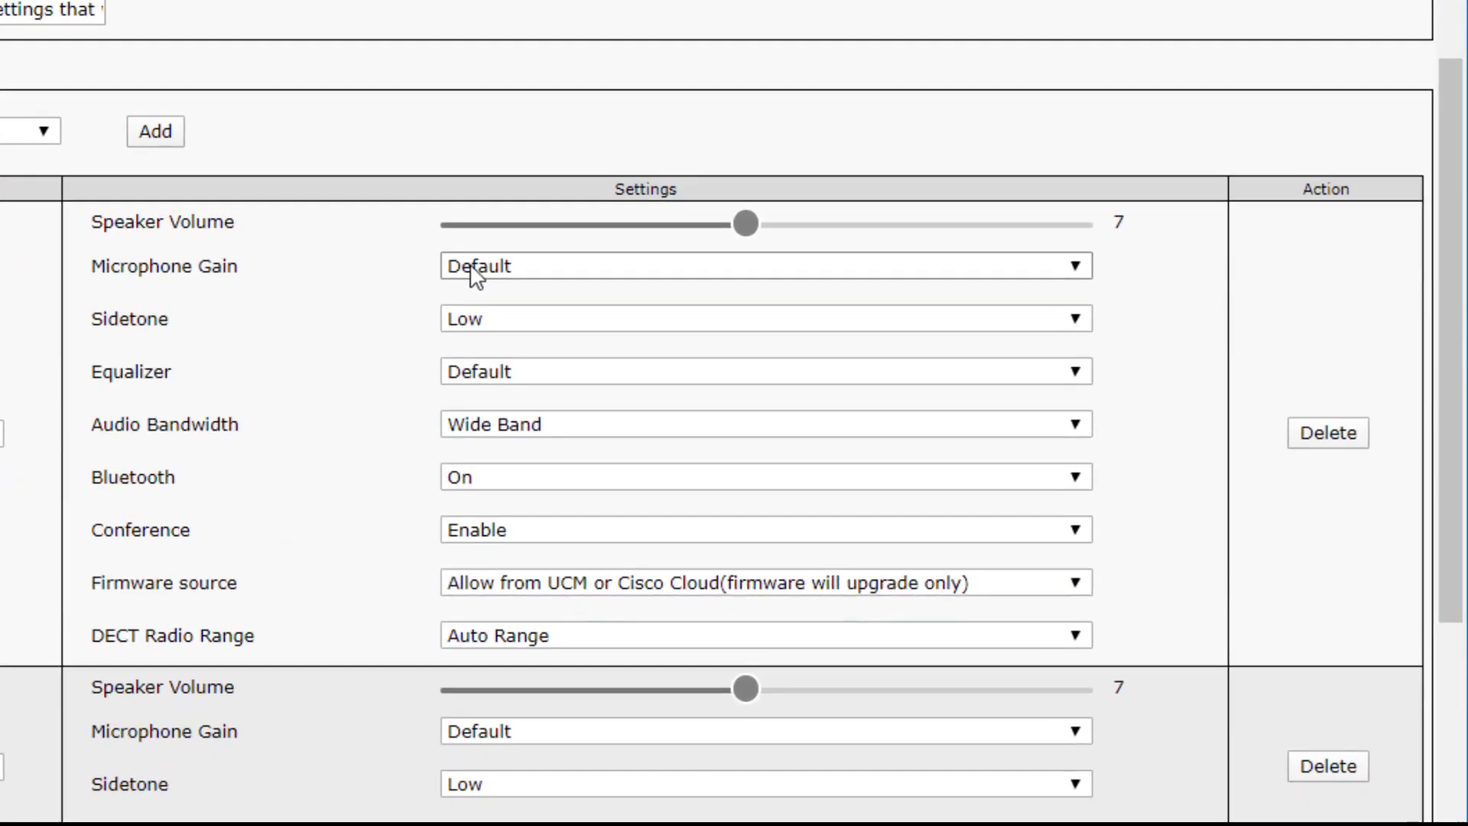
{"action": "left_click", "coordinate": [469, 273]}
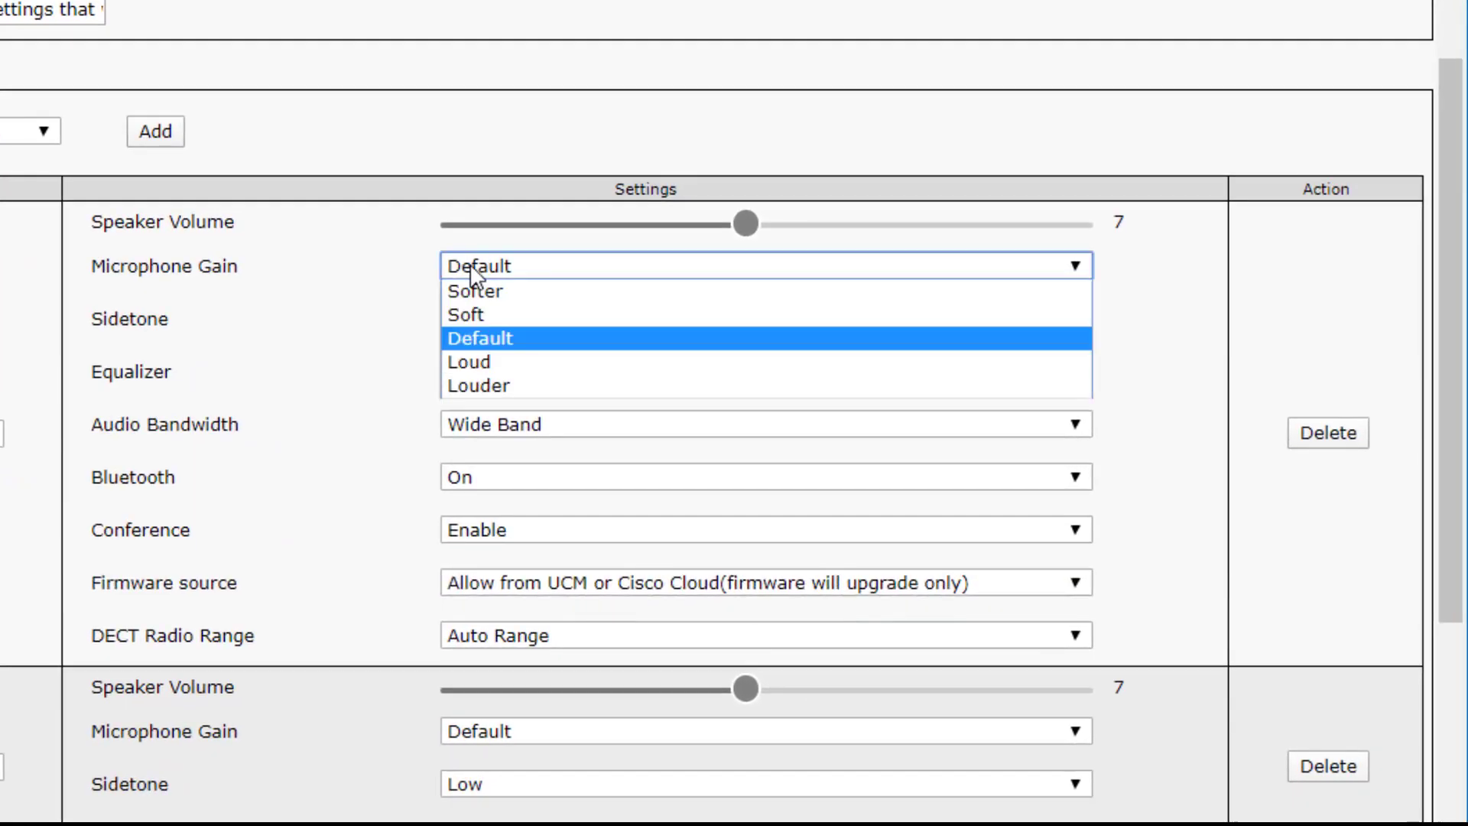
{"action": "left_click", "coordinate": [472, 364]}
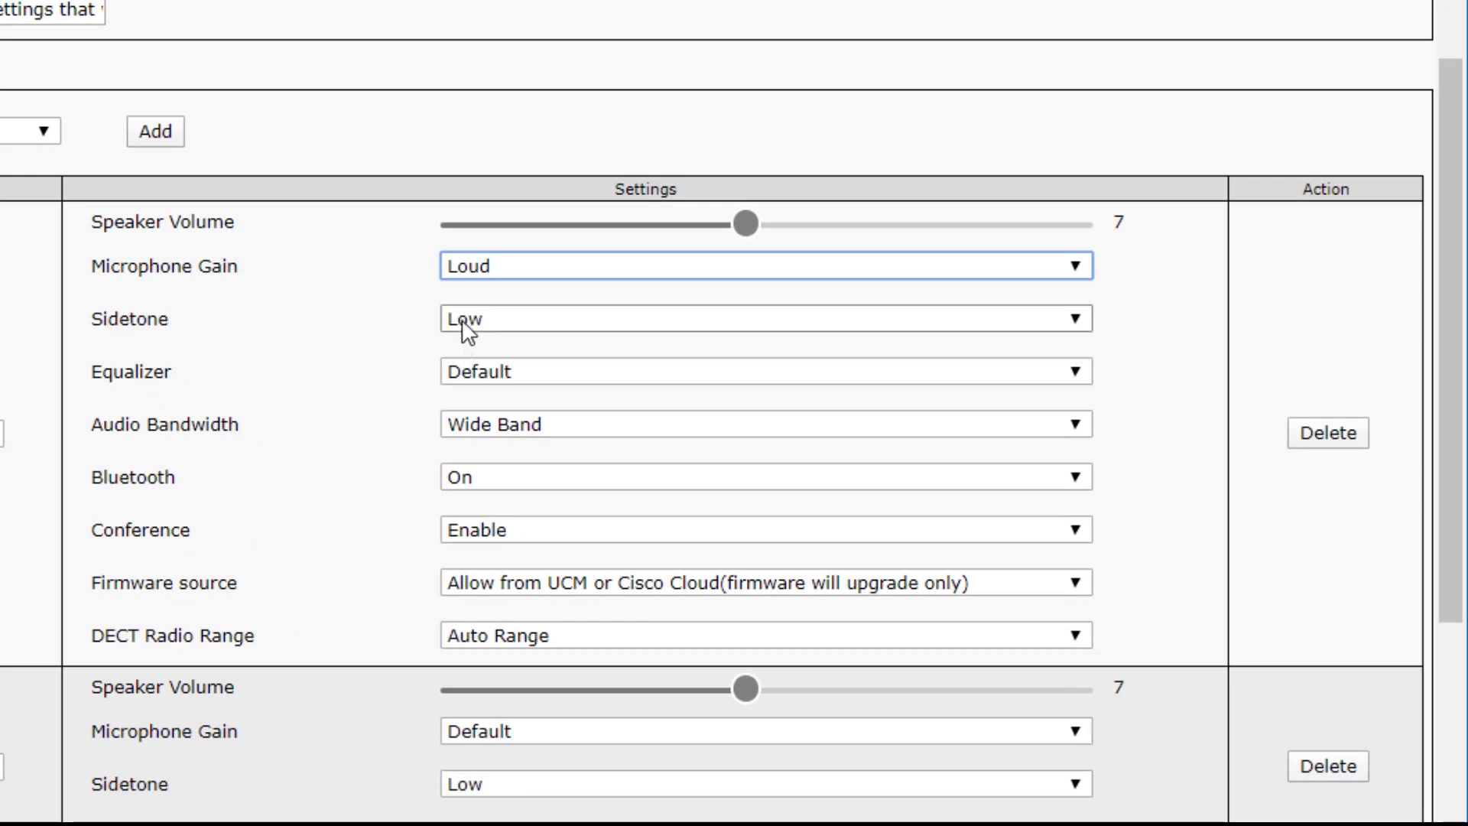
{"action": "left_click", "coordinate": [466, 375]}
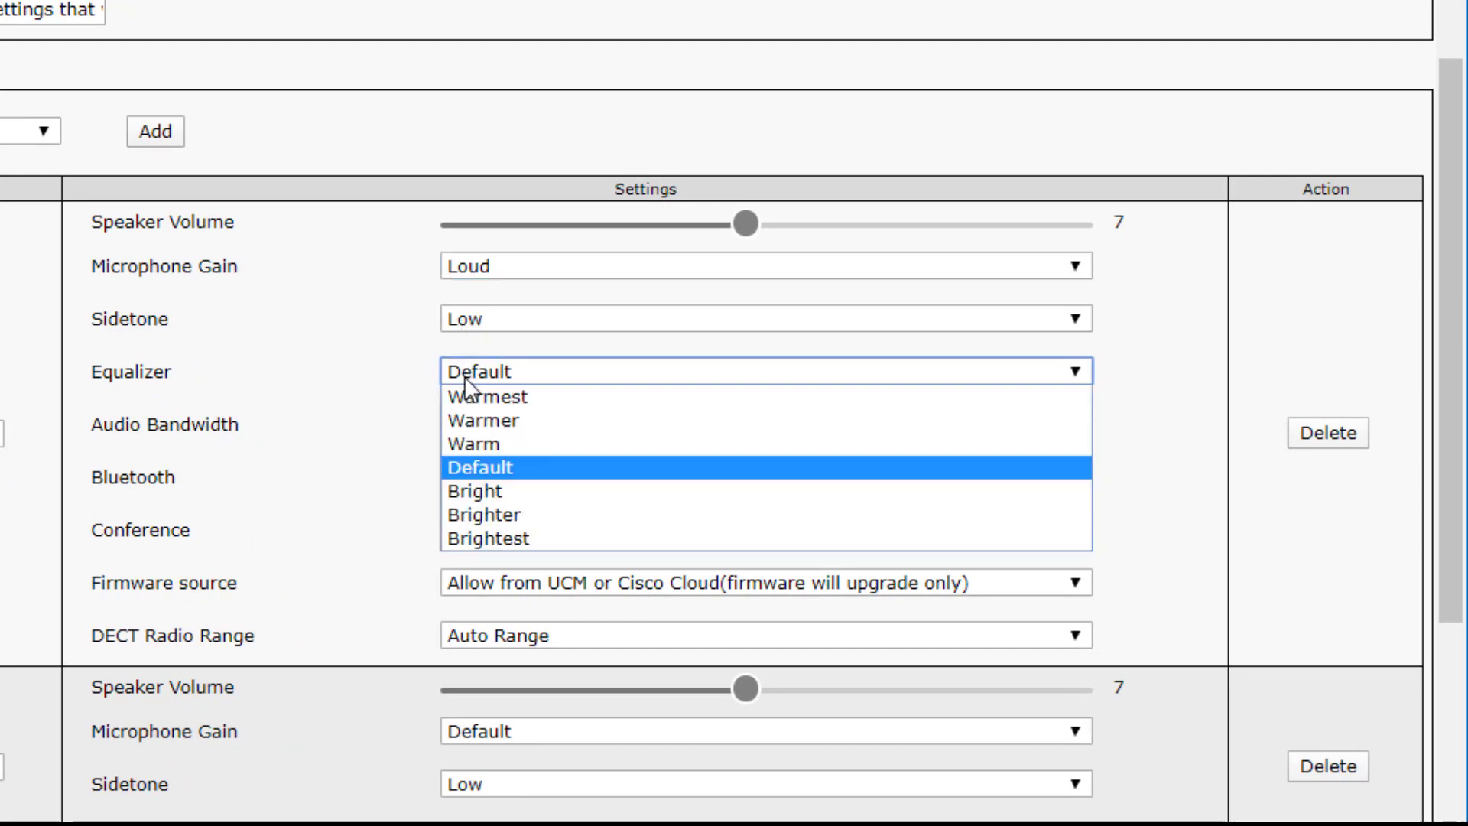
{"action": "left_click", "coordinate": [460, 535]}
{"action": "left_click", "coordinate": [466, 420]}
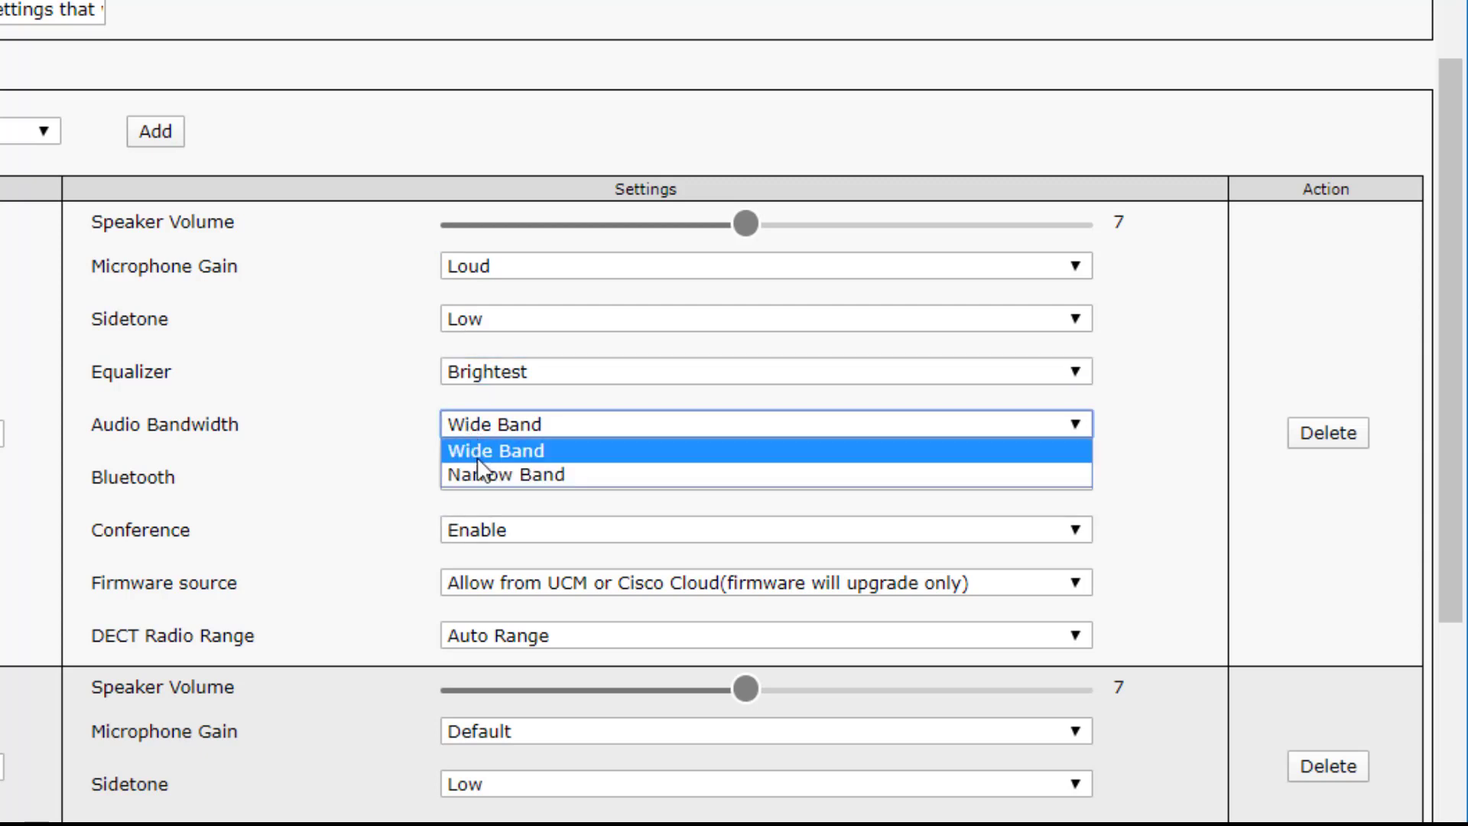
{"action": "left_click", "coordinate": [480, 472]}
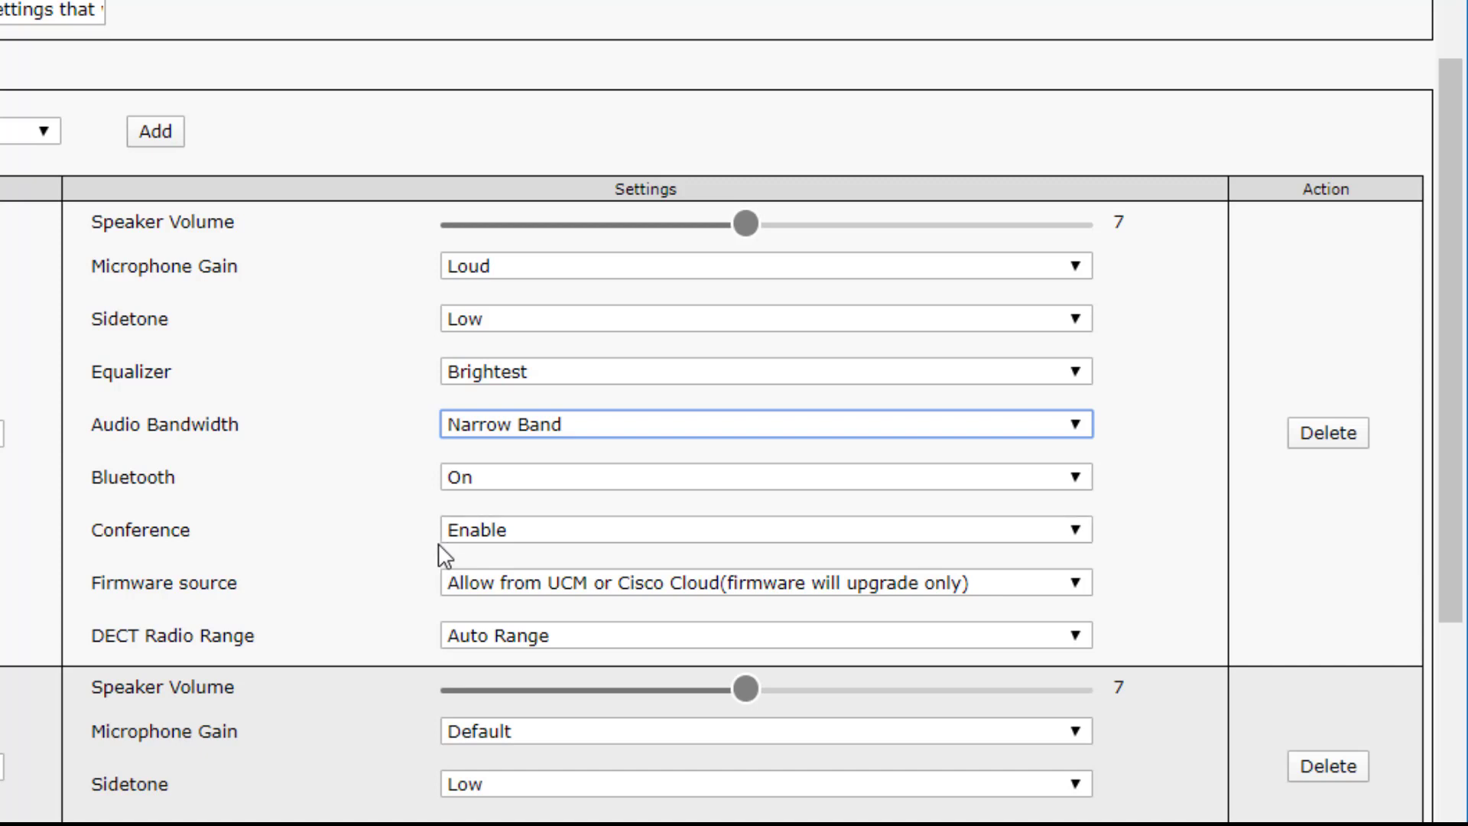
Review the DECT Radio Range and Firmware source choices for the 560 series, keeping Auto Range and Allow from UCM or Cisco Cloud.
{"action": "left_click", "coordinate": [465, 638]}
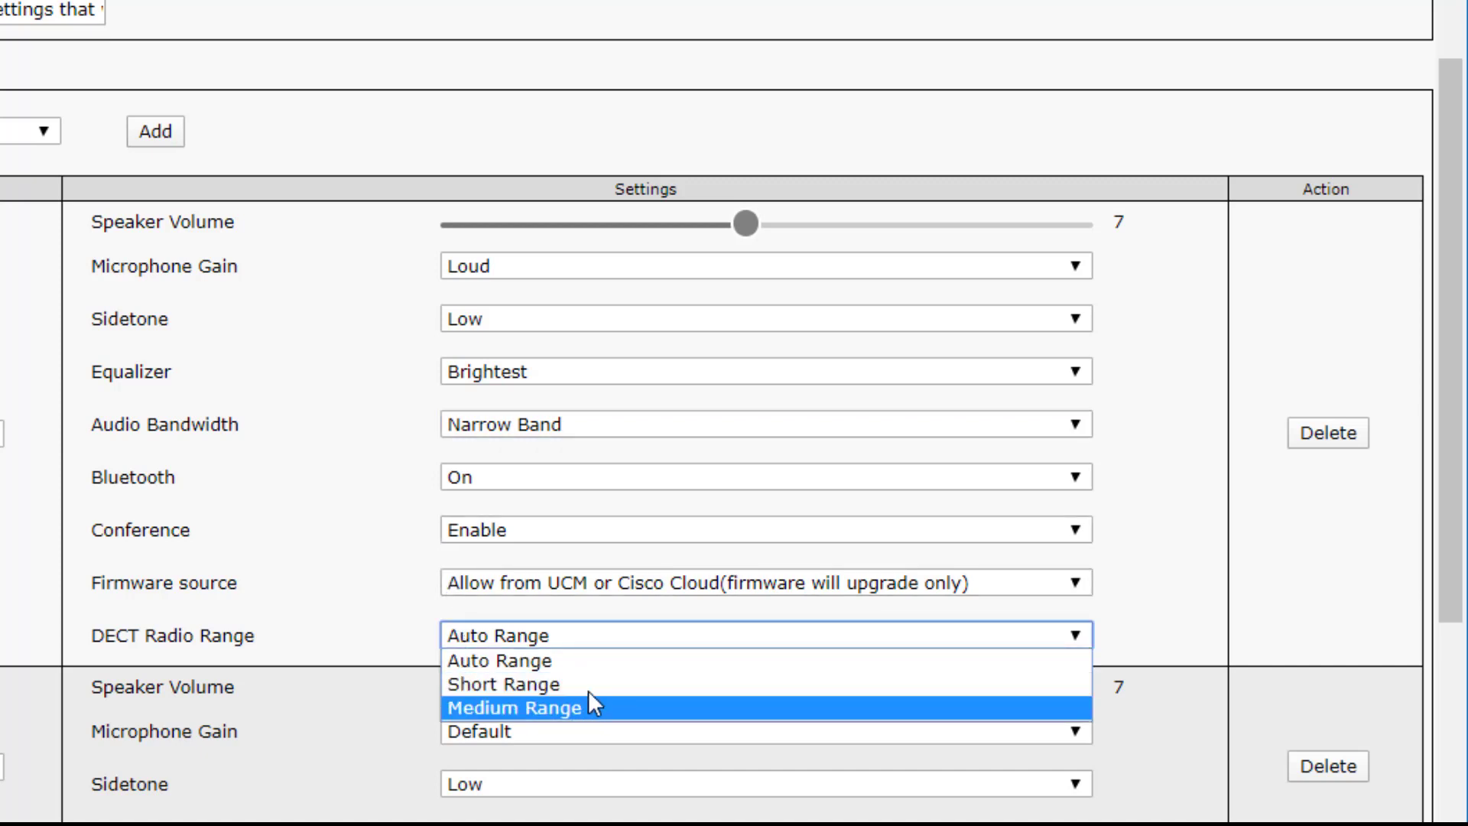
{"action": "left_click", "coordinate": [387, 615]}
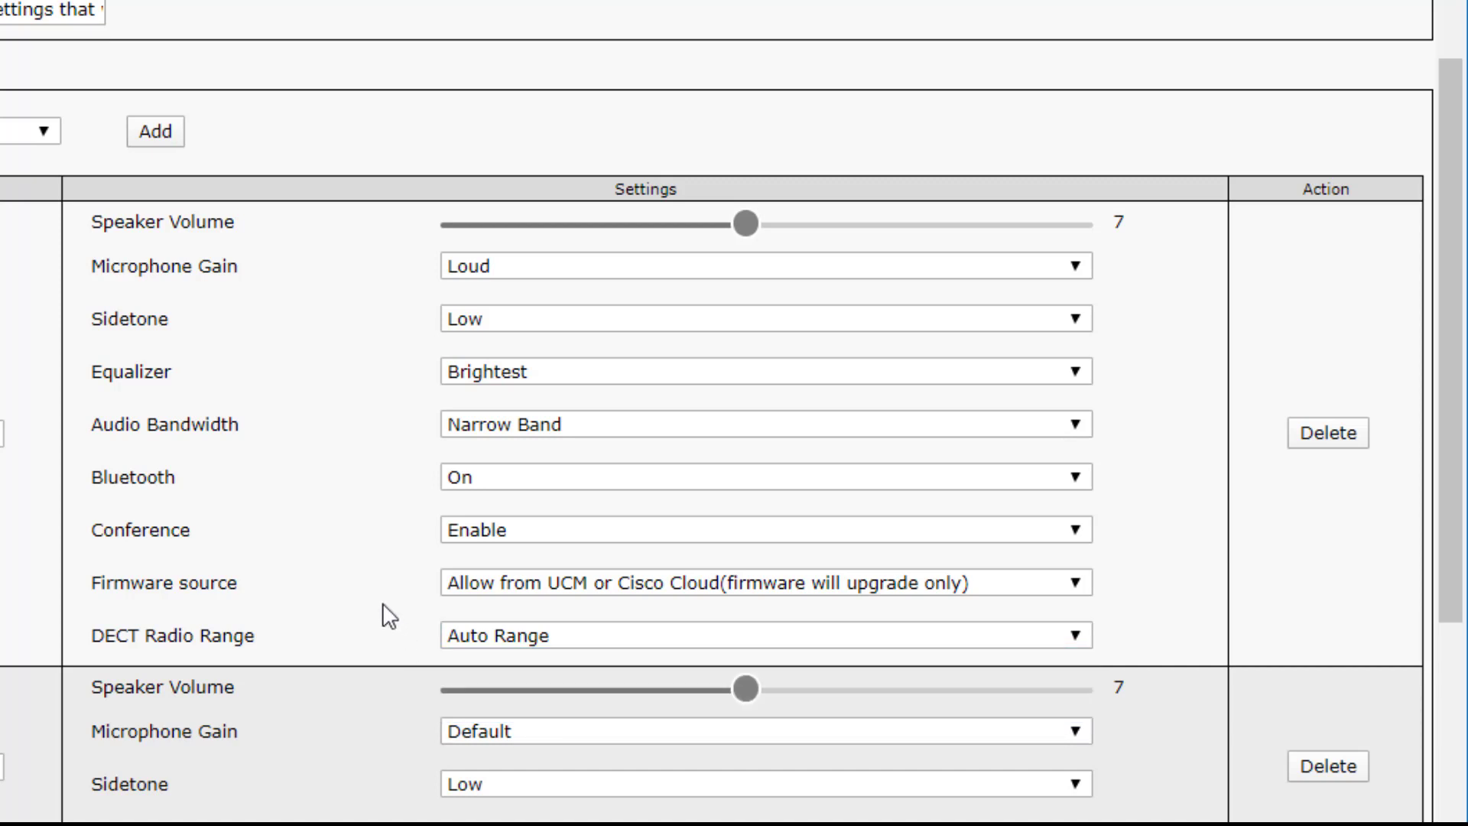
{"action": "left_click", "coordinate": [457, 586]}
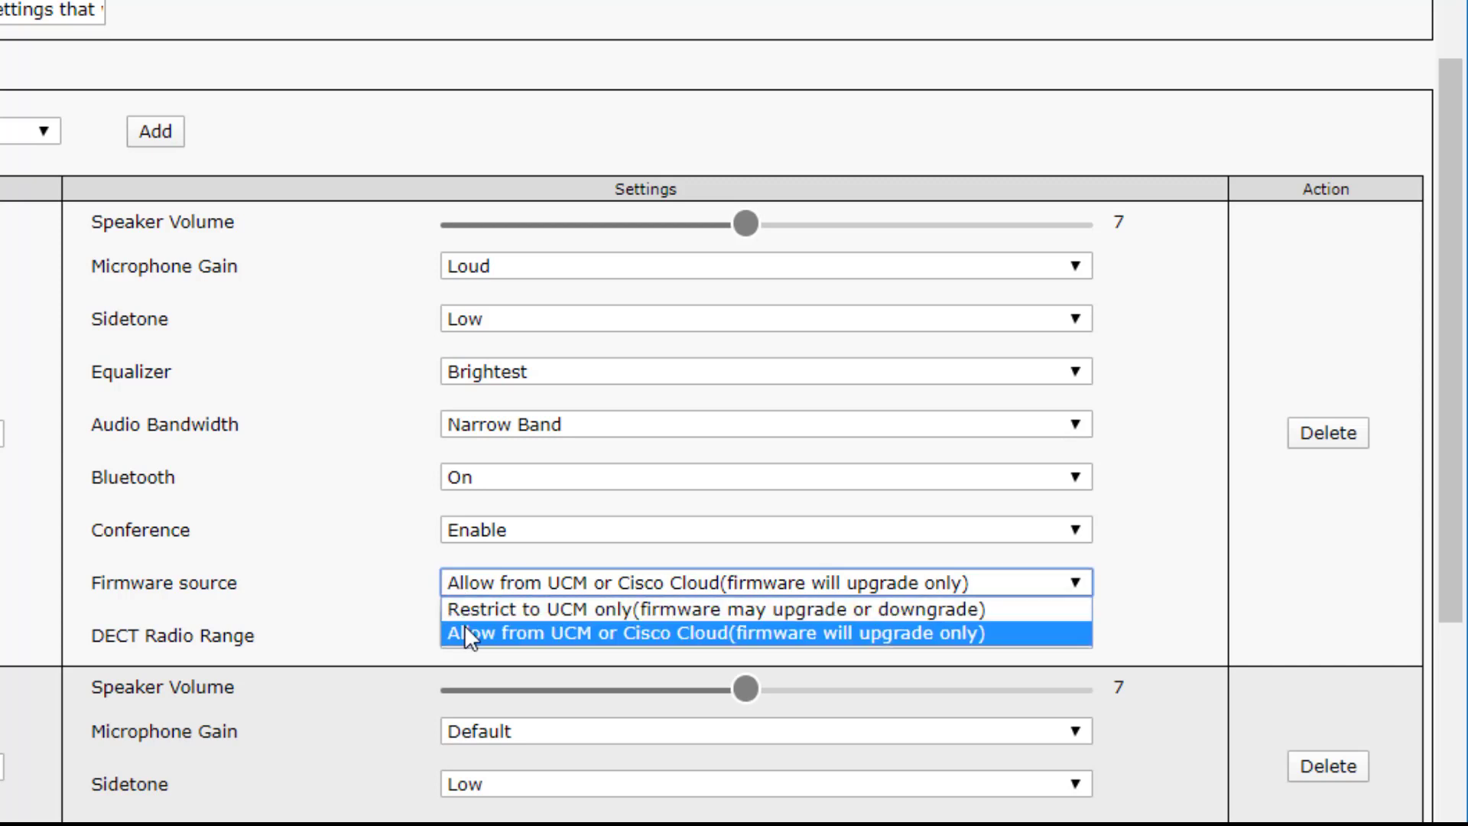
{"action": "left_click", "coordinate": [467, 633]}
{"action": "left_click", "coordinate": [392, 636]}
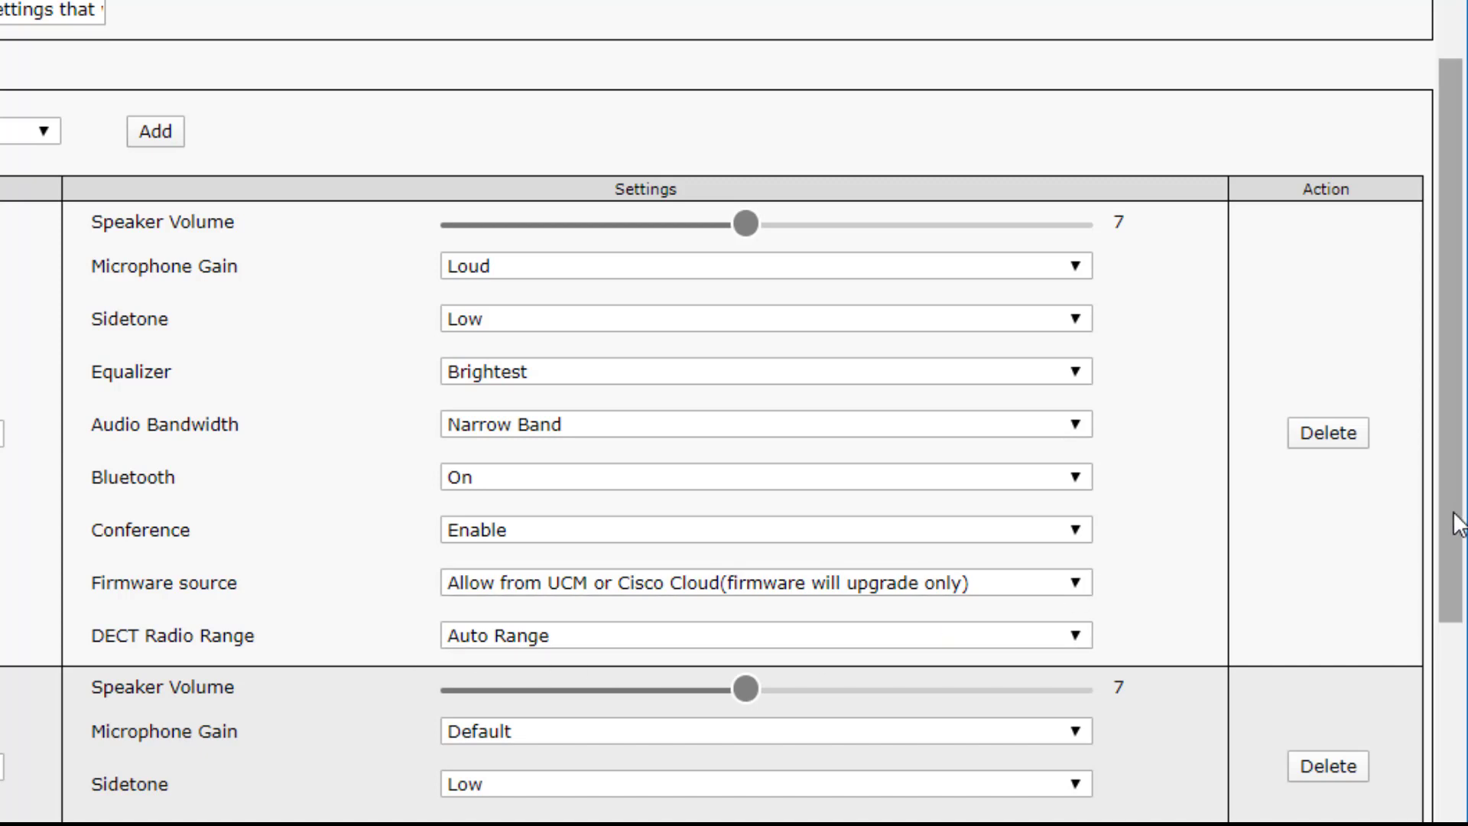
{"action": "left_click_drag", "start_coordinate": [1451, 525], "coordinate": [1447, 656]}
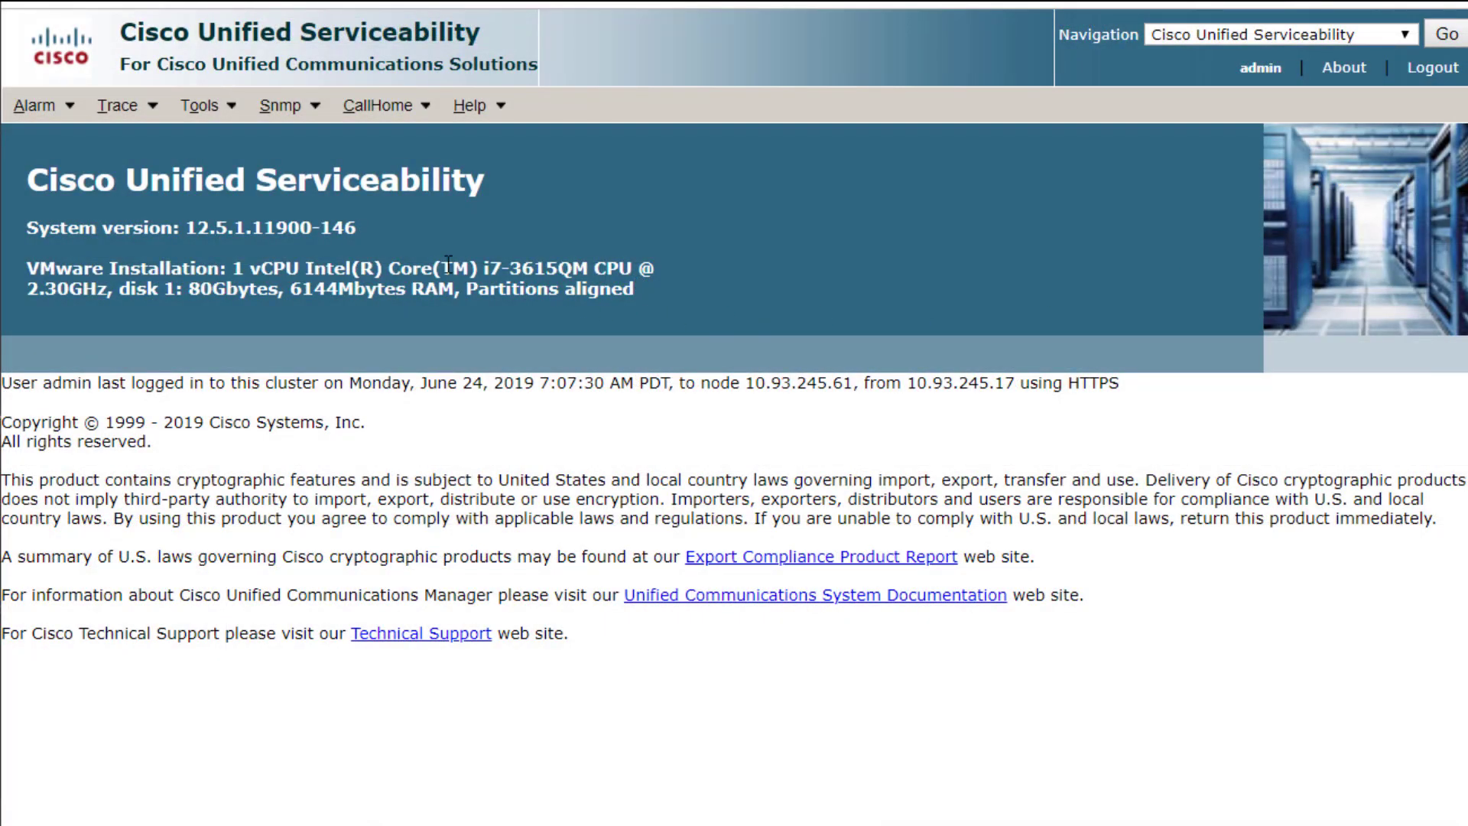
Open the Service Activation page in Cisco Unified Serviceability.
{"action": "left_click", "coordinate": [213, 109]}
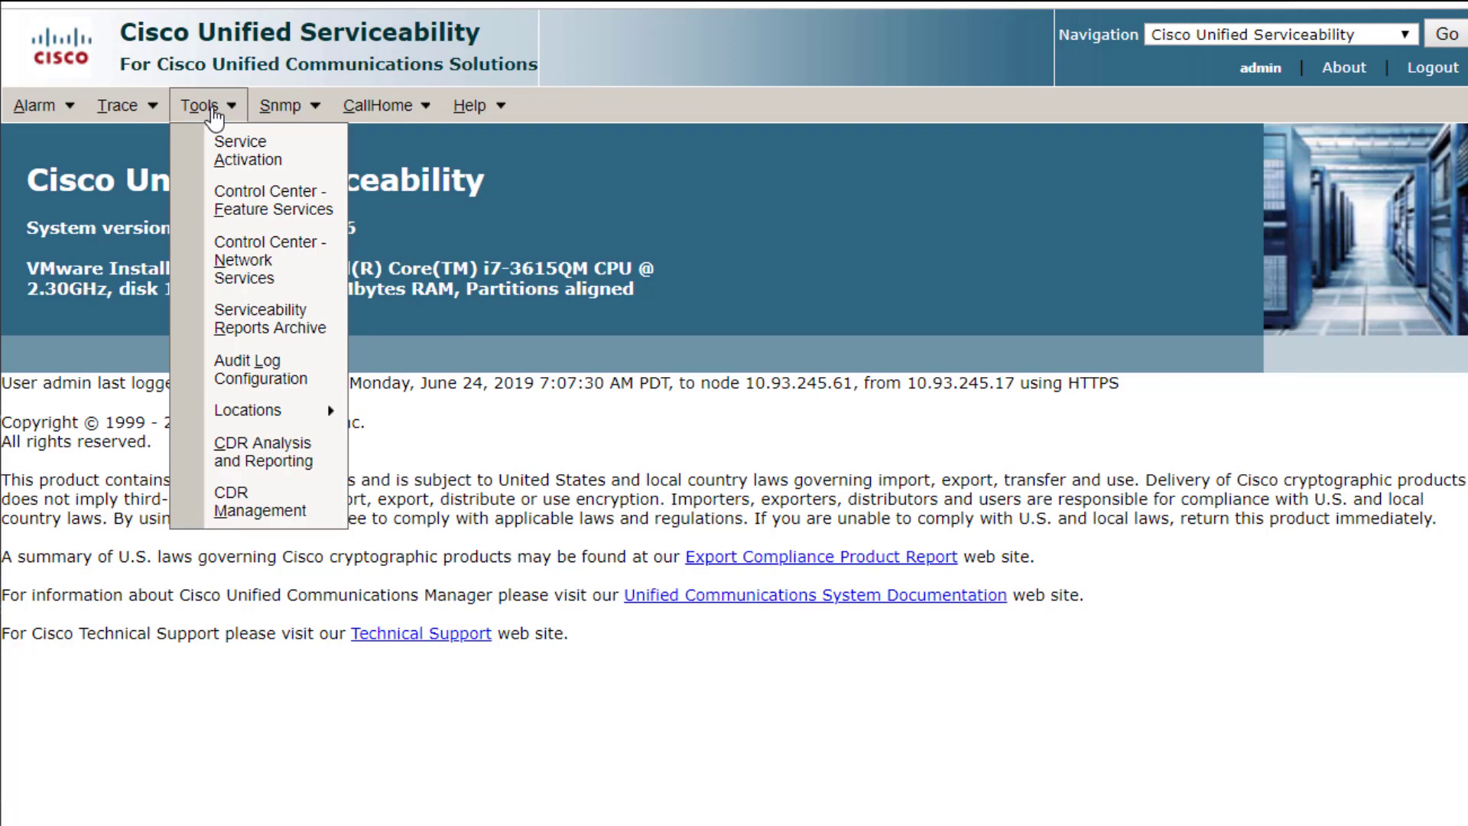
{"action": "left_click", "coordinate": [226, 150]}
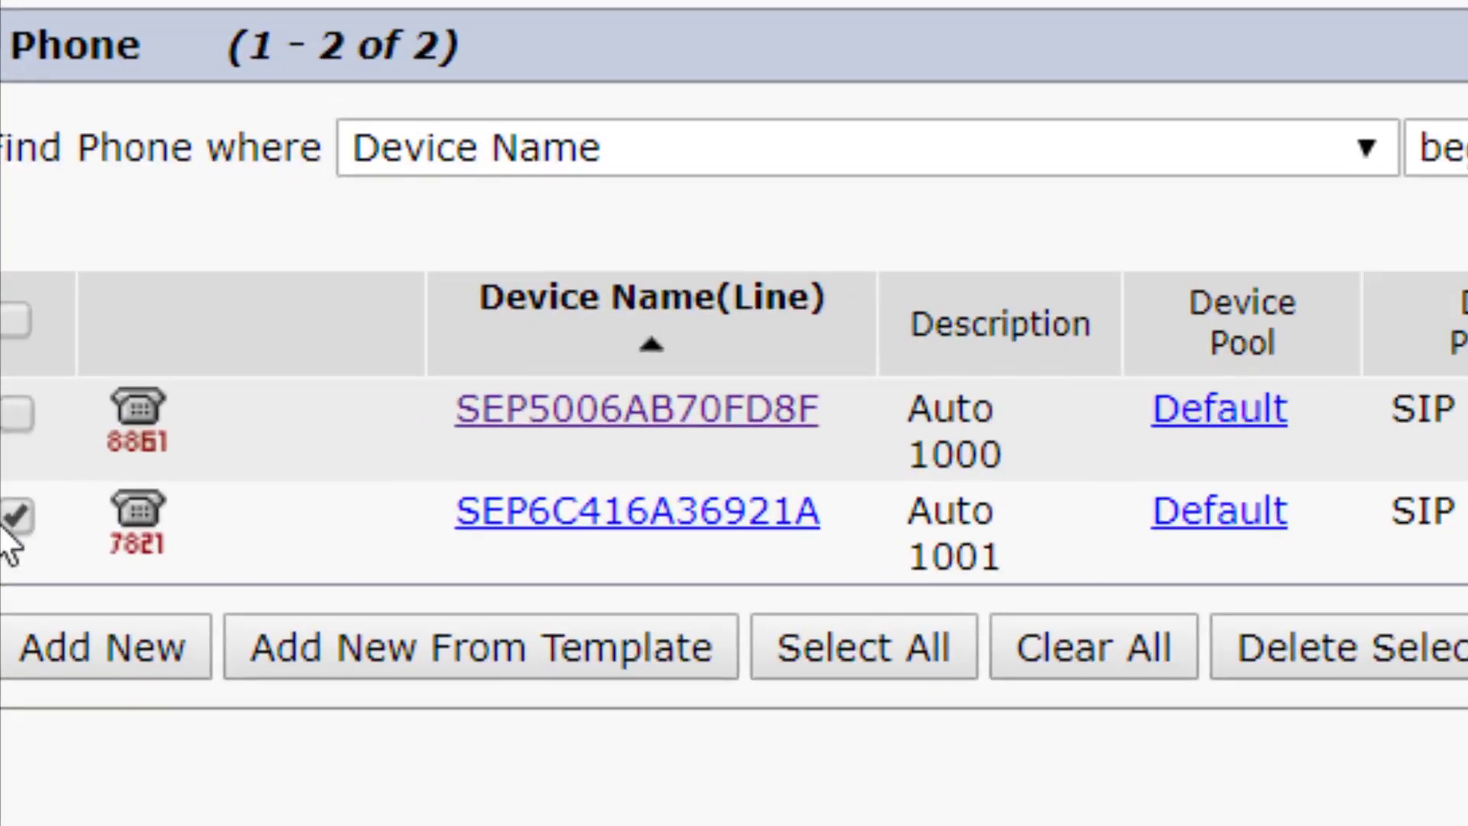
Select the 7821 and 8861 phones in the phone list and generate a PRT for both.
{"action": "left_click", "coordinate": [17, 516]}
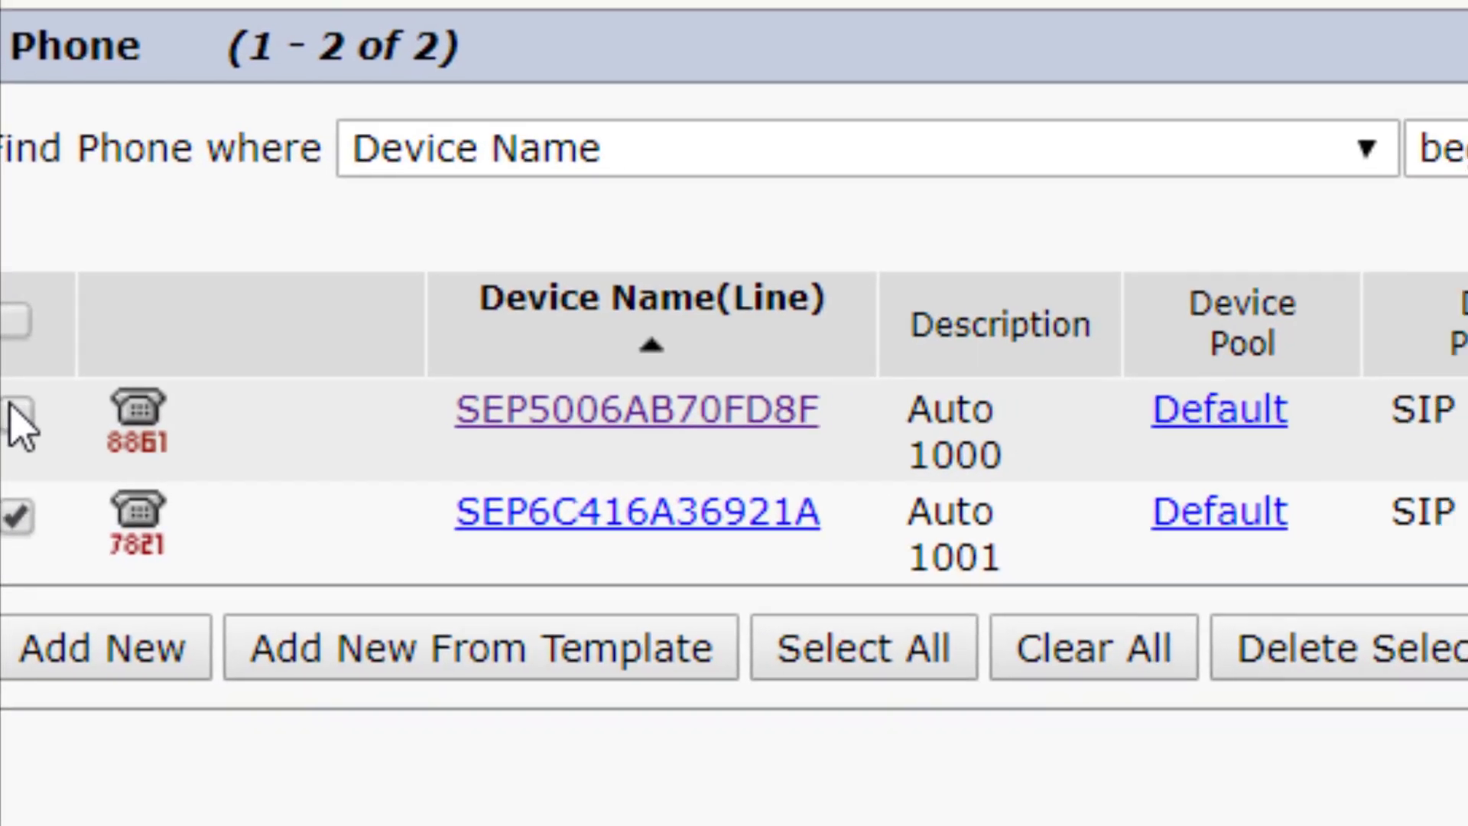
{"action": "left_click", "coordinate": [16, 412]}
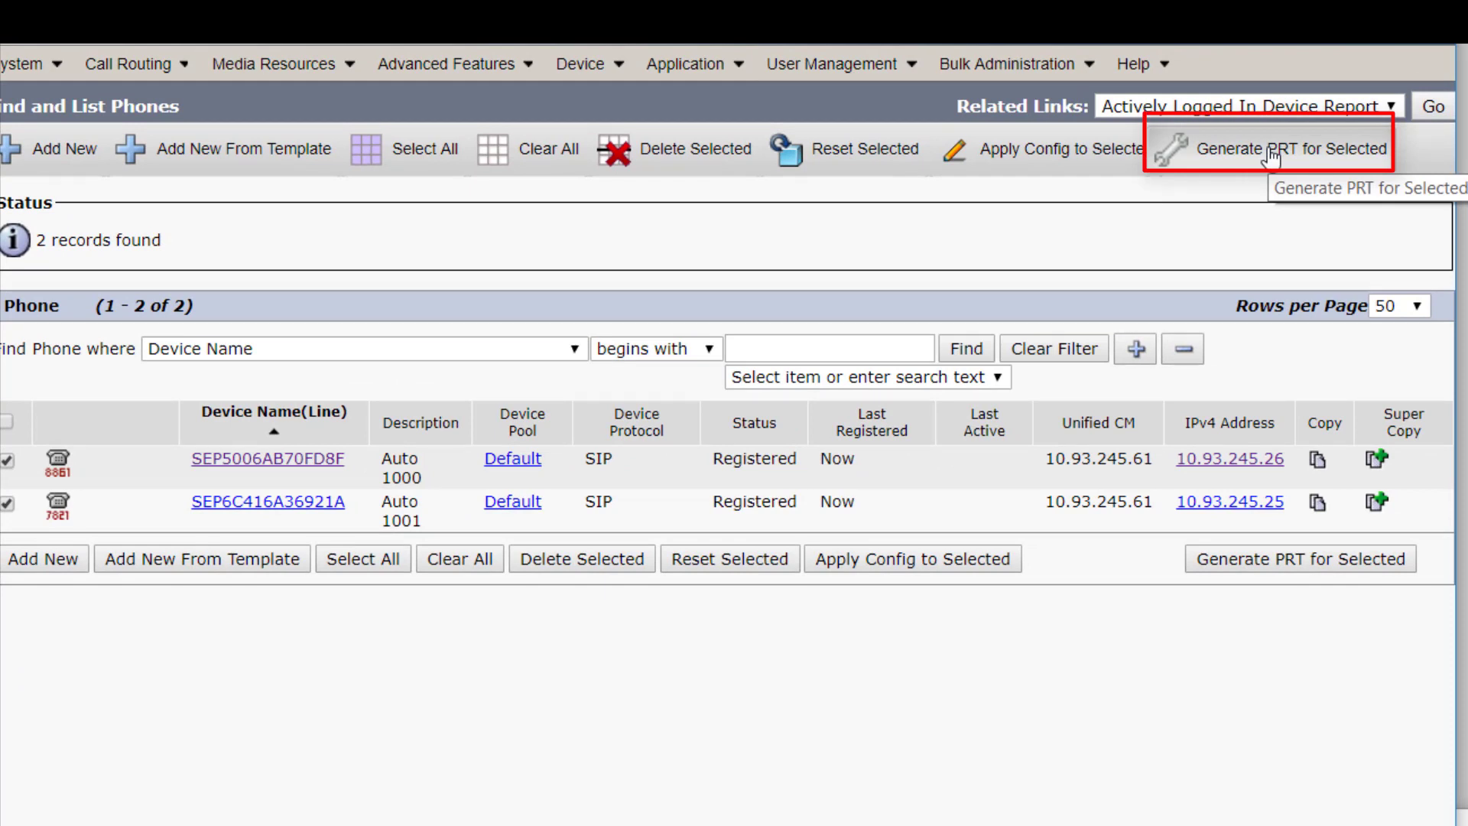
{"action": "left_click", "coordinate": [1271, 152]}
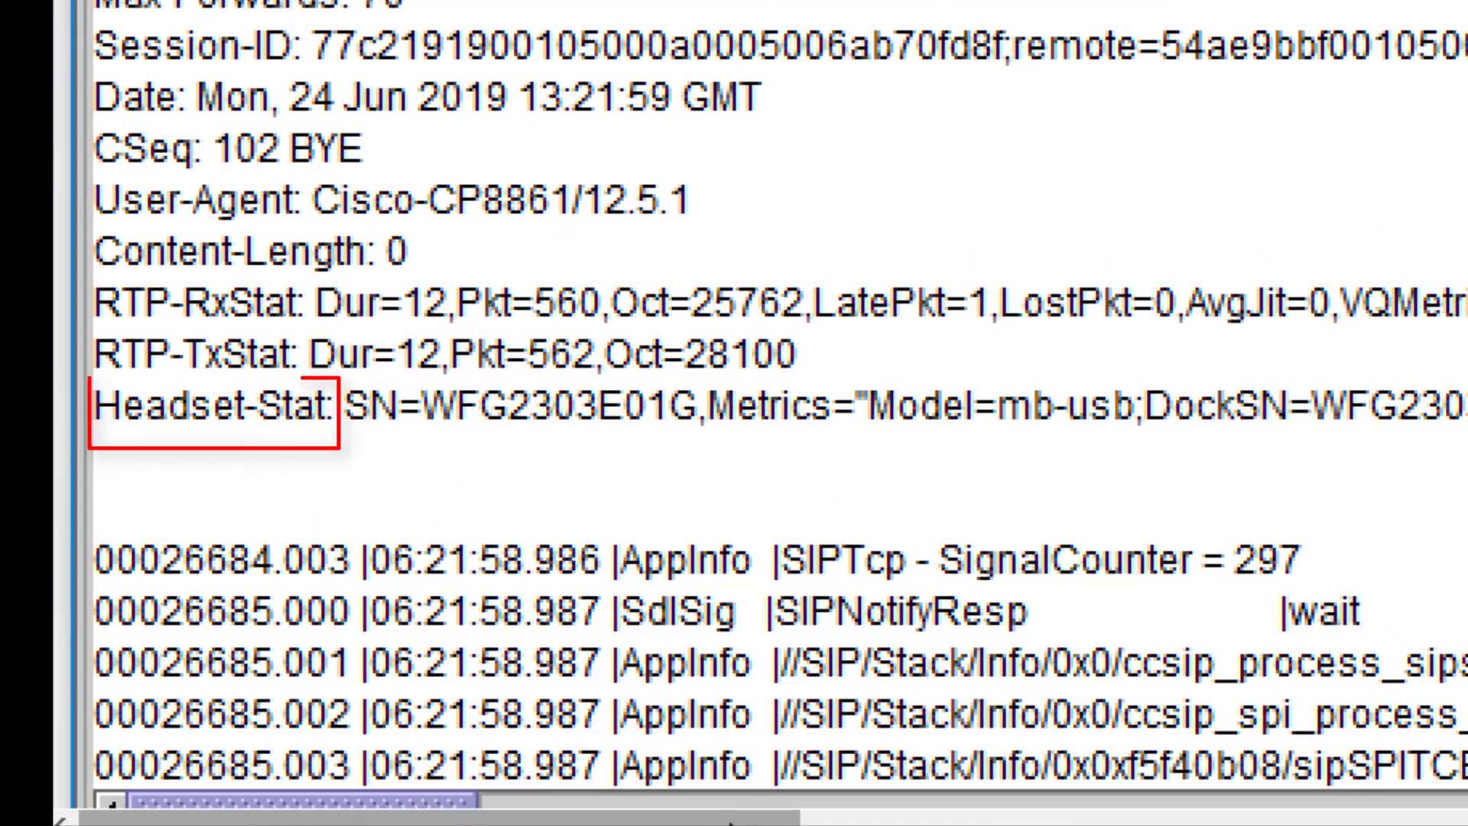
Examine the Headset-Stat line of the BYE message in the trace log, reading its headset metrics through to the power level change.
{"action": "left_click_drag", "start_coordinate": [731, 822], "coordinate": [1127, 823]}
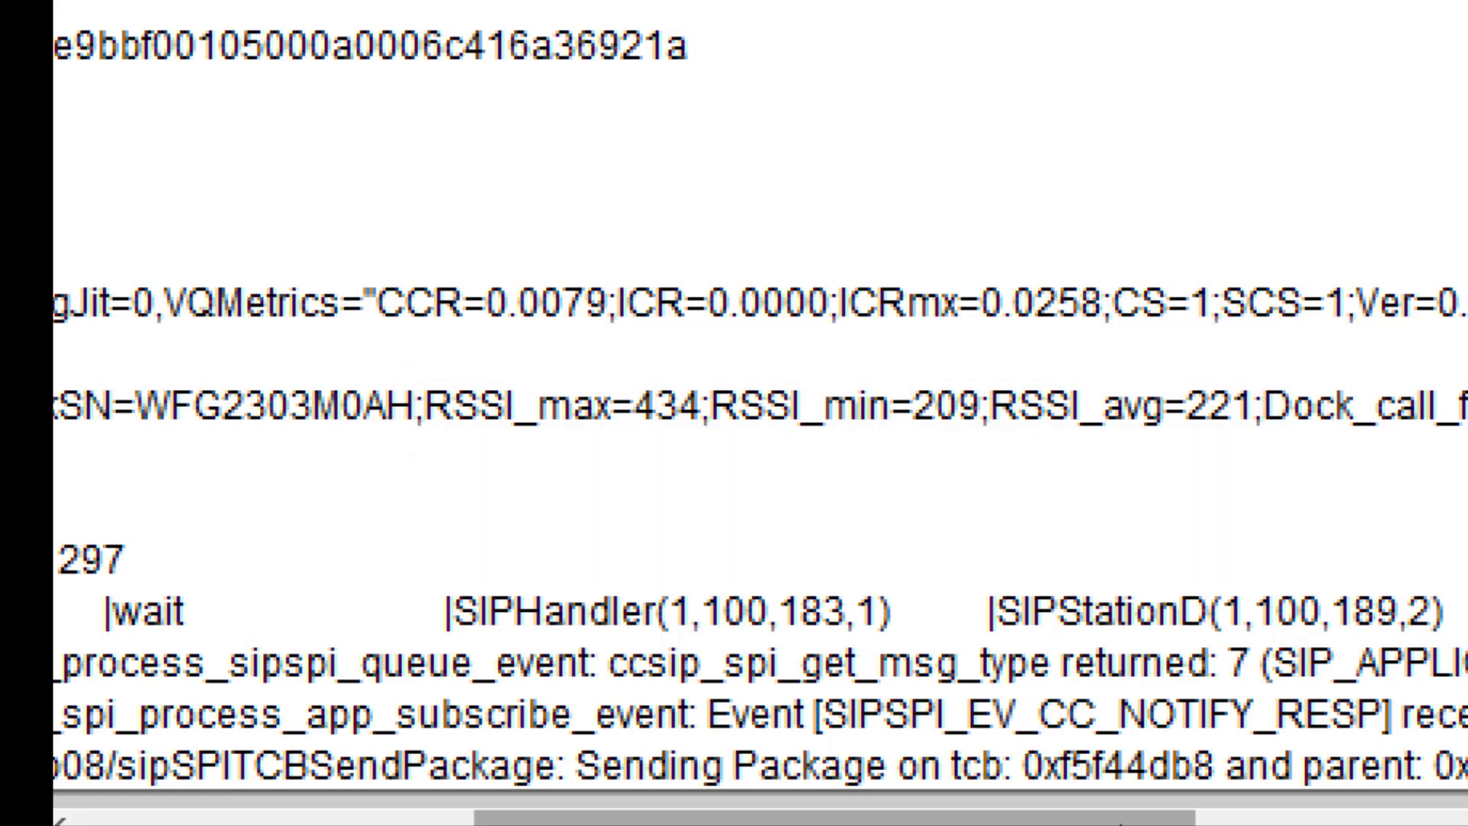
{"action": "scroll", "coordinate": [761, 408], "scroll_direction": "right", "scroll_amount": 5}
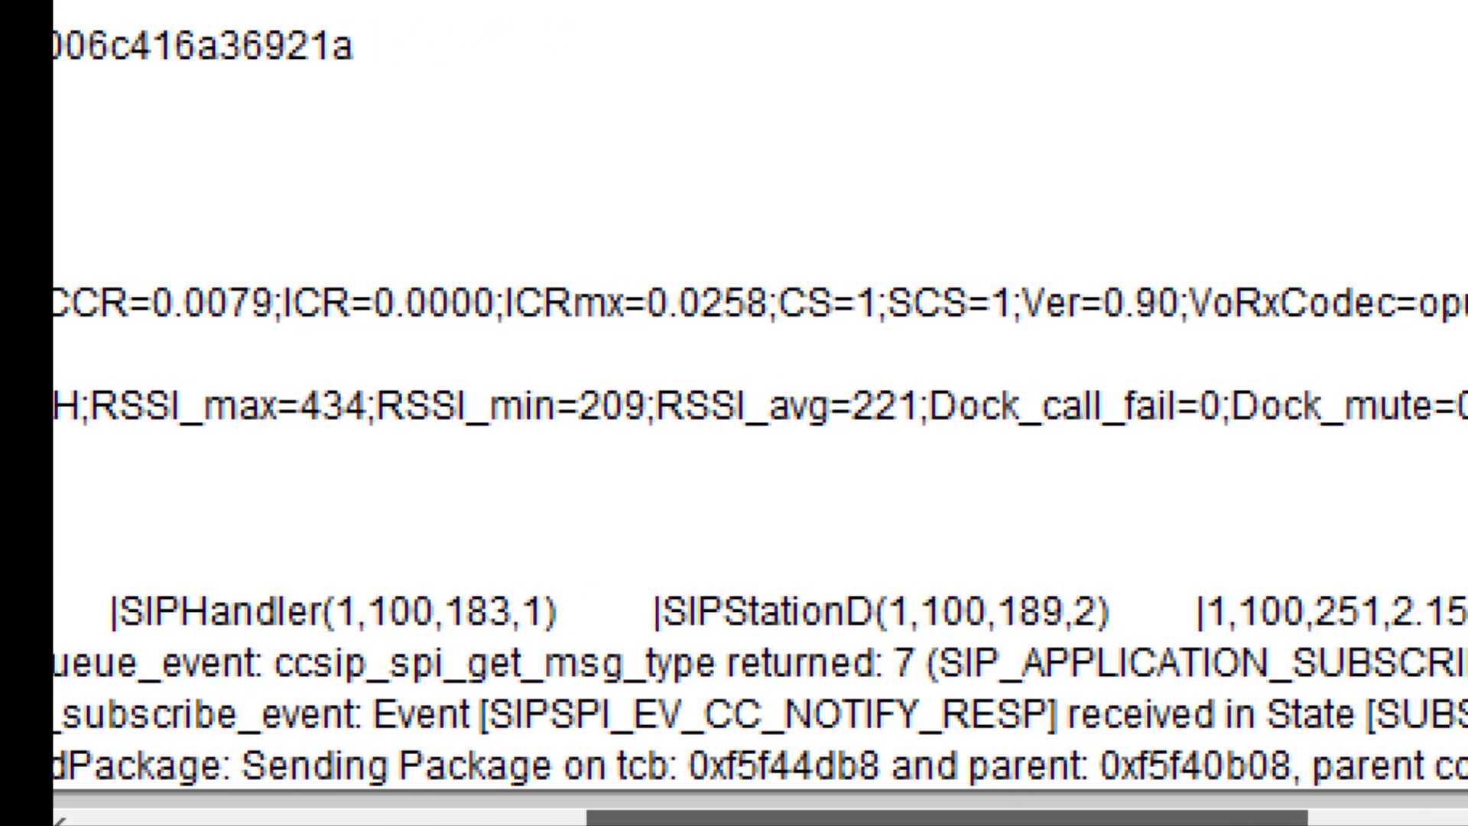
{"action": "scroll", "coordinate": [761, 409], "scroll_direction": "right", "scroll_amount": 4}
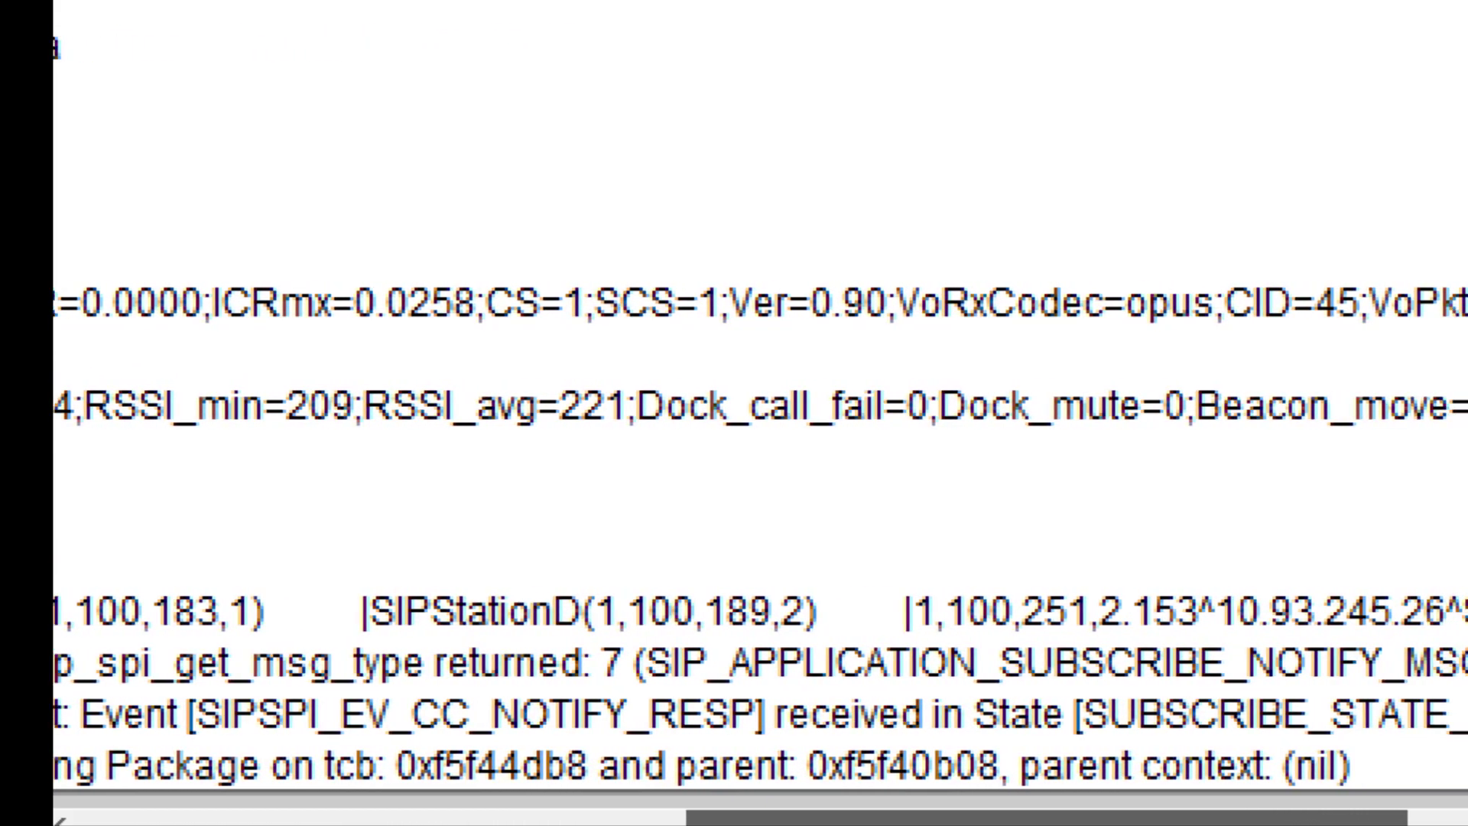
{"action": "scroll", "coordinate": [760, 409], "scroll_direction": "right", "scroll_amount": 7}
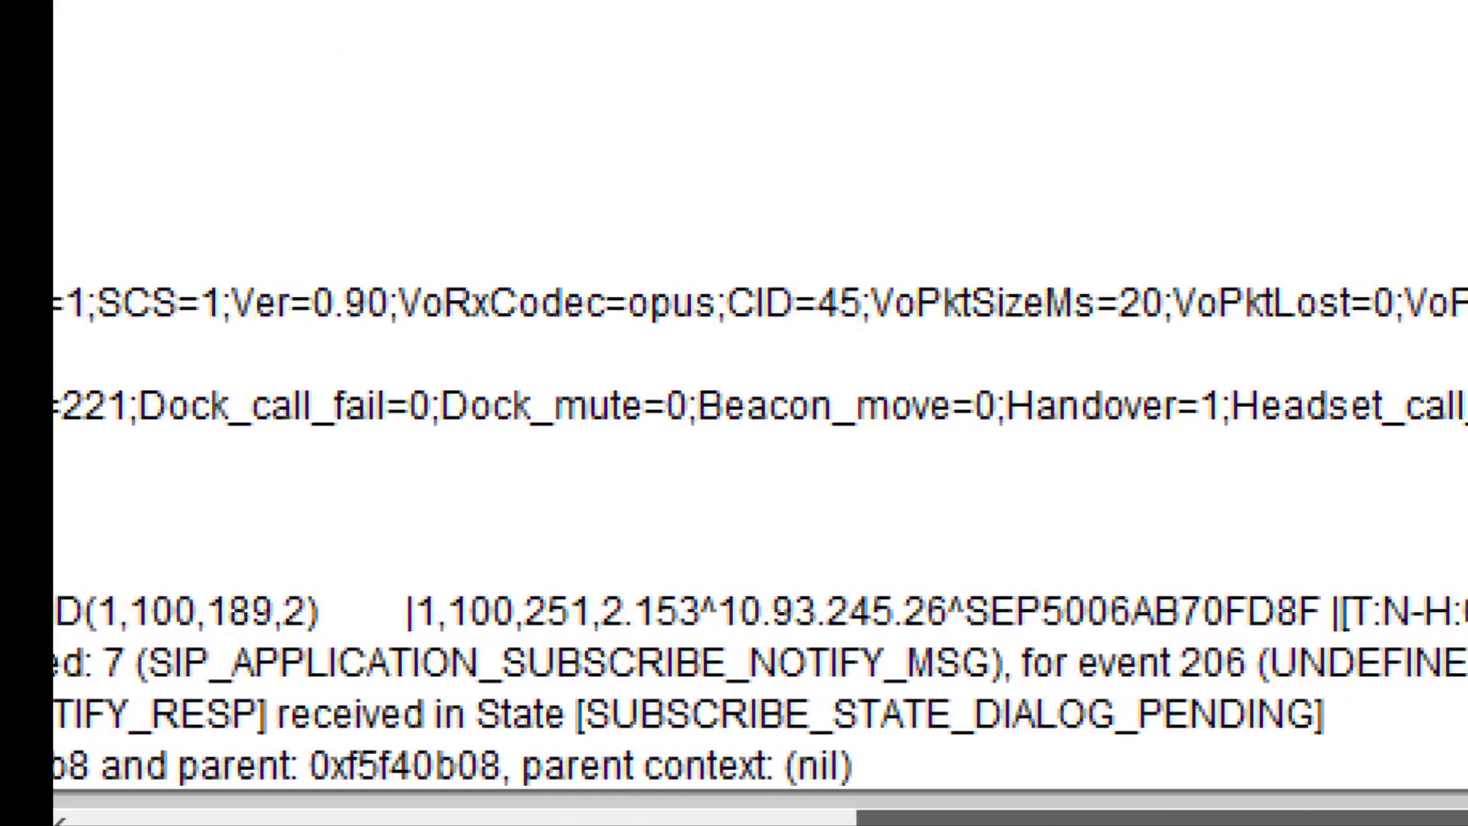
{"action": "scroll", "coordinate": [760, 409], "scroll_direction": "right", "scroll_amount": 10}
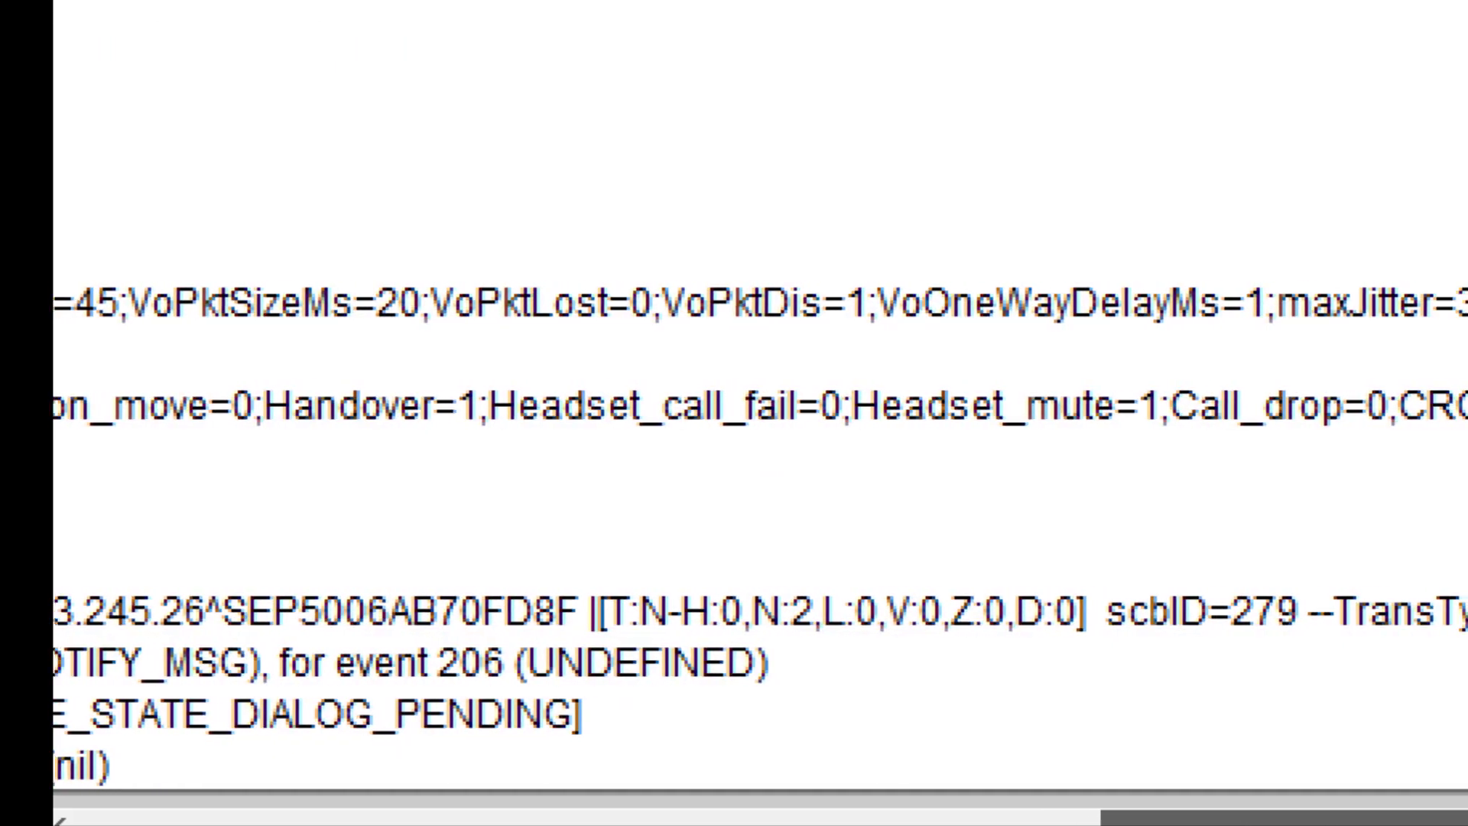
{"action": "scroll", "coordinate": [761, 408], "scroll_direction": "right", "scroll_amount": 3}
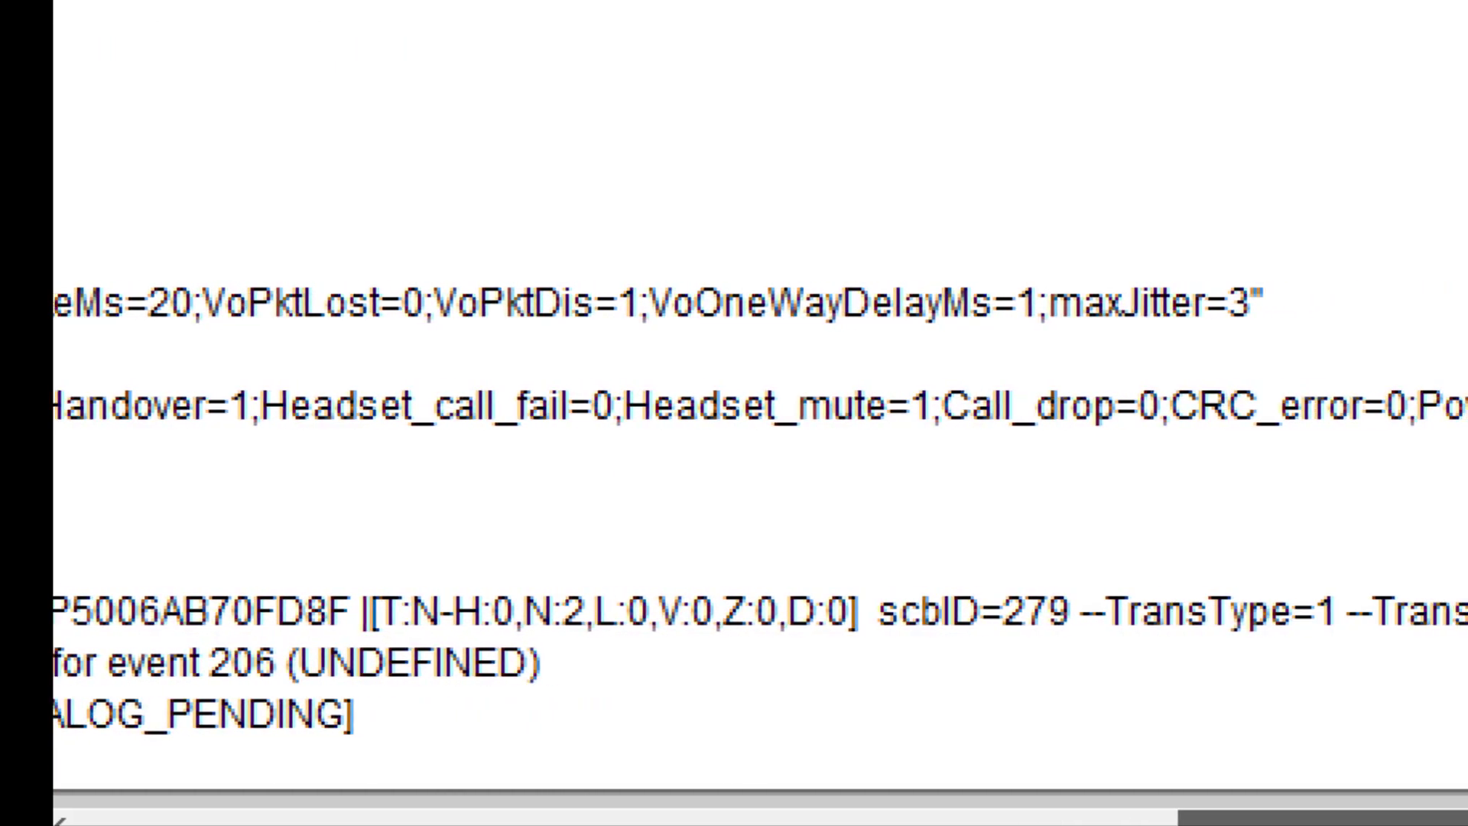
{"action": "scroll", "coordinate": [761, 408], "scroll_direction": "right", "scroll_amount": 1}
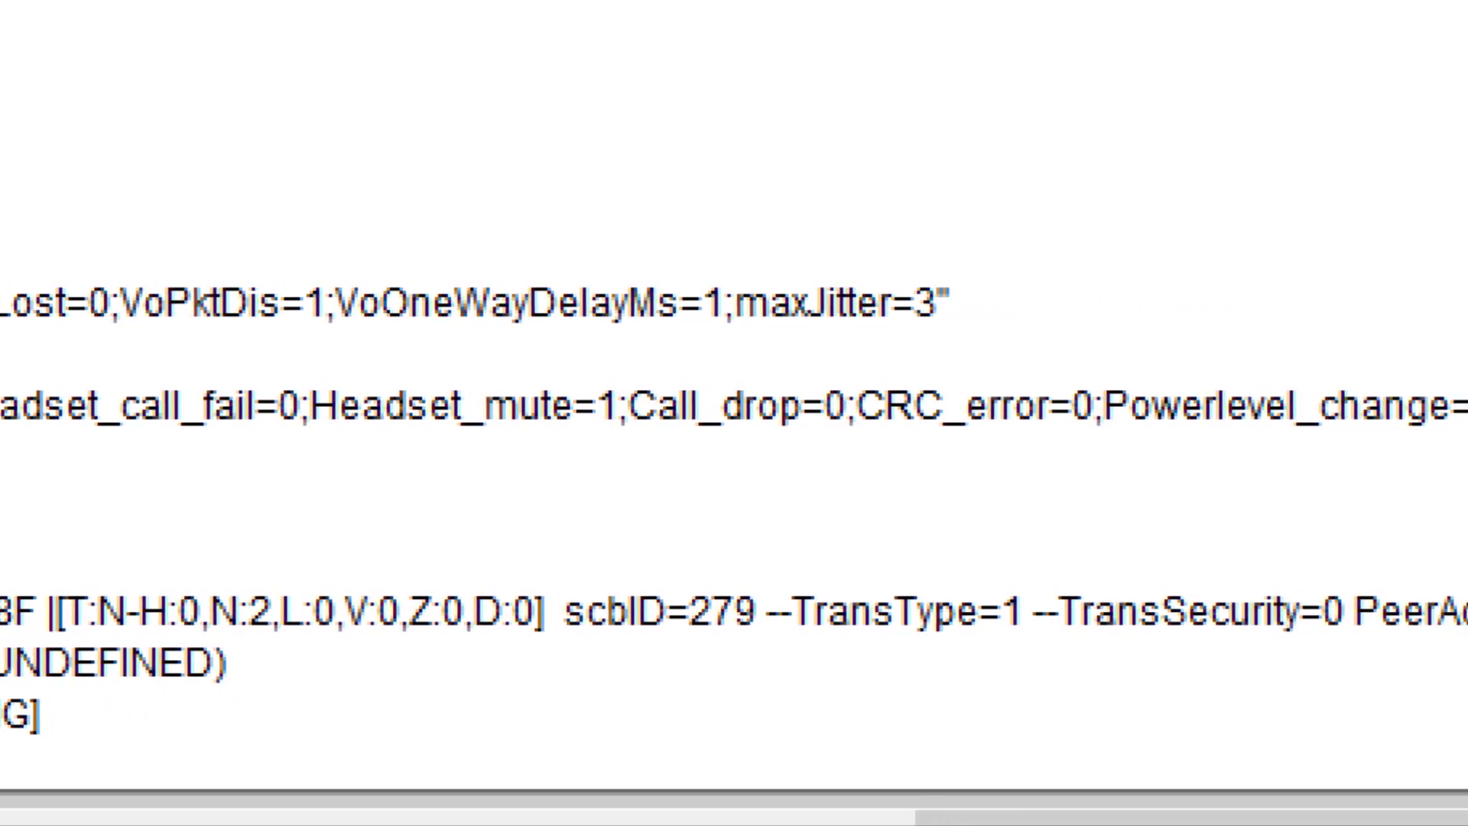